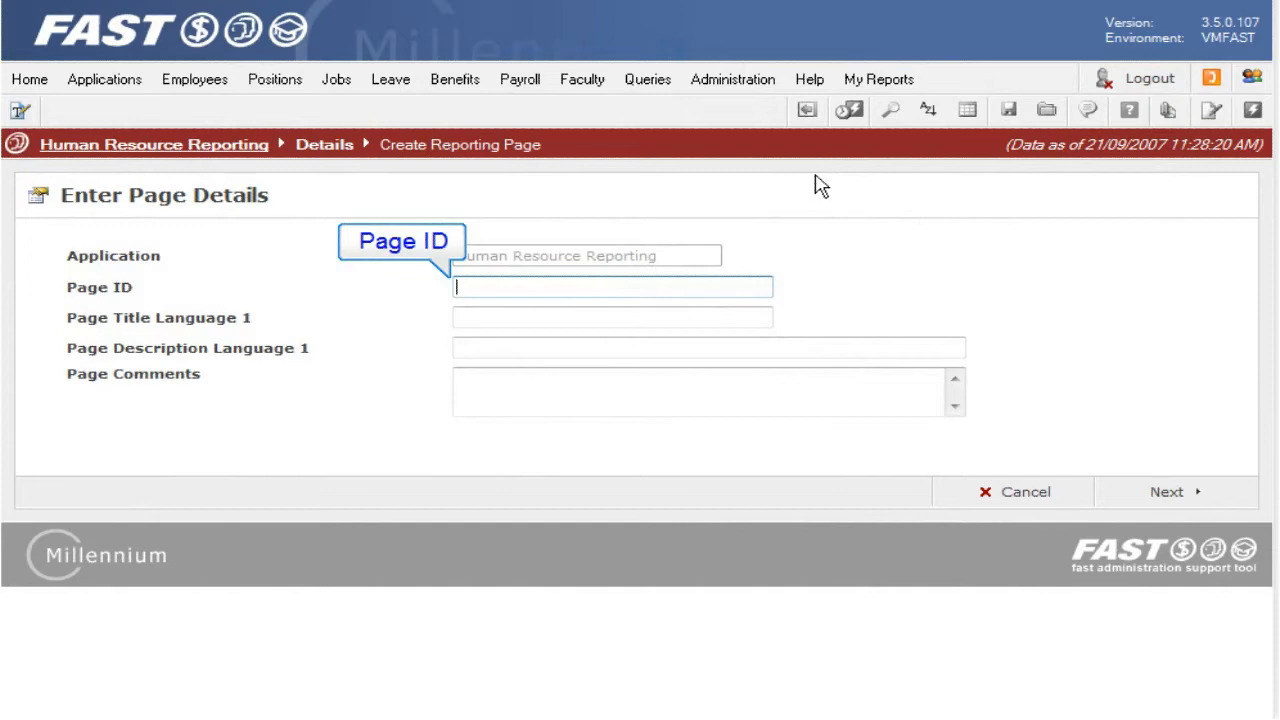
Step: Enter RetiringEmployees as the page ID and Retiring Seniority Report as the page title
type("Reti")
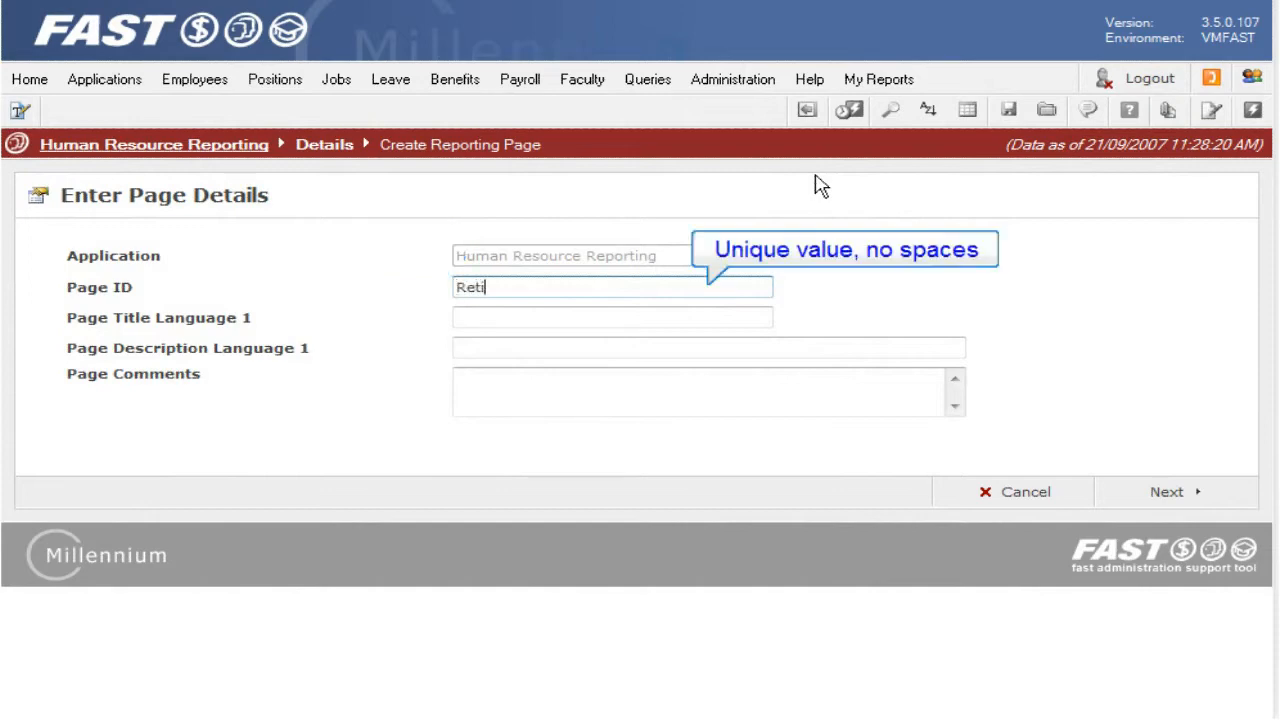
type("ringEmployees")
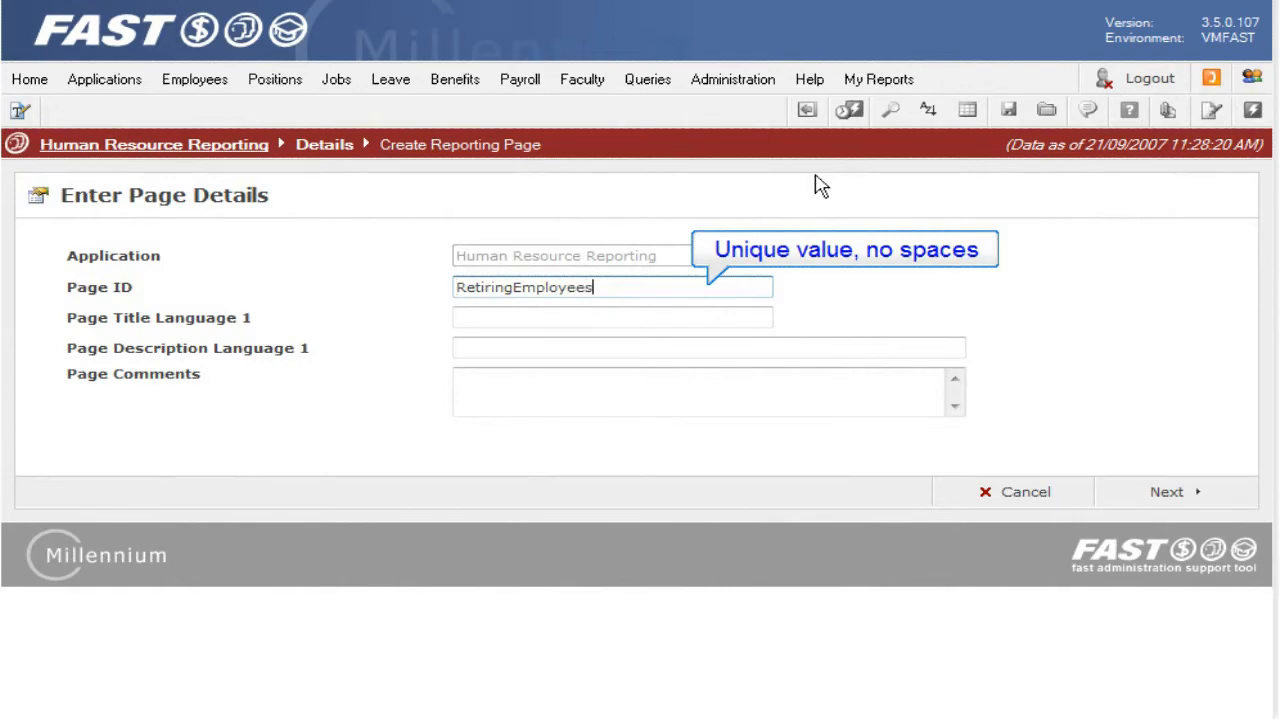
left_click(699, 318)
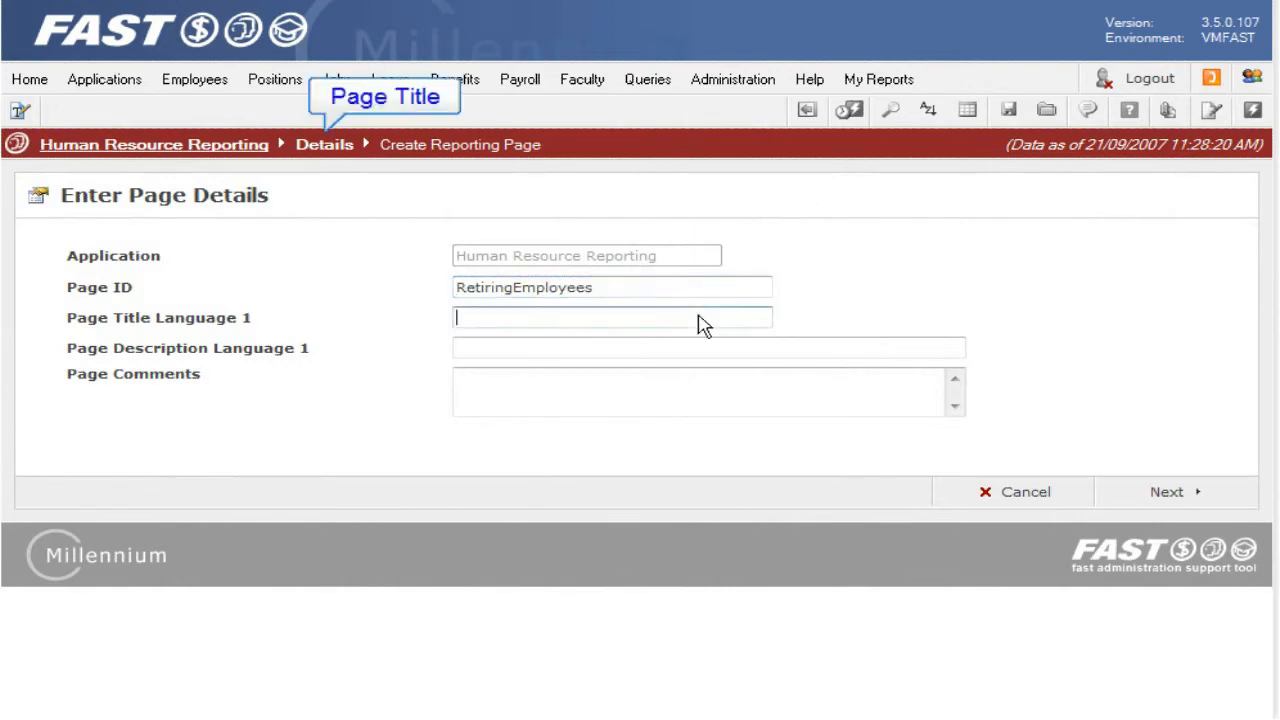
type("Retiring Seniority Report")
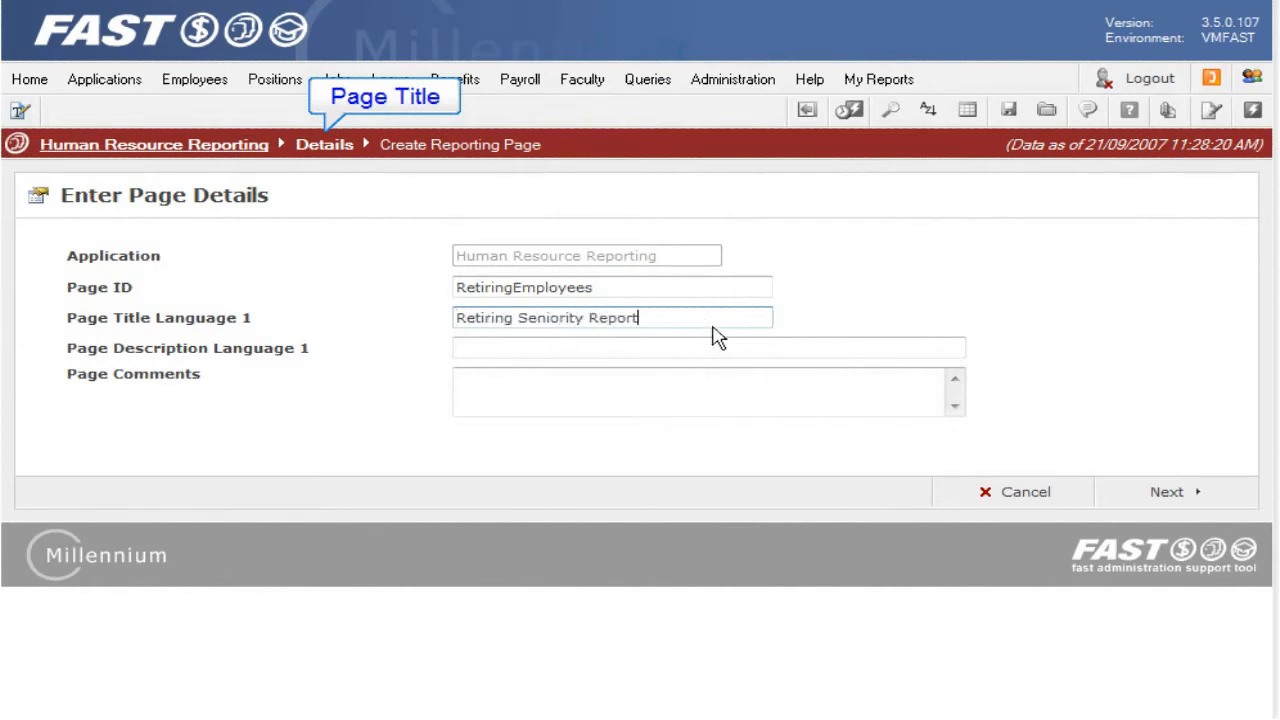
Step: Set the page description to Find Employees Retiring in X Years, enter the comment For HR, and continue to the query selection
left_click(741, 352)
type("Find Emp")
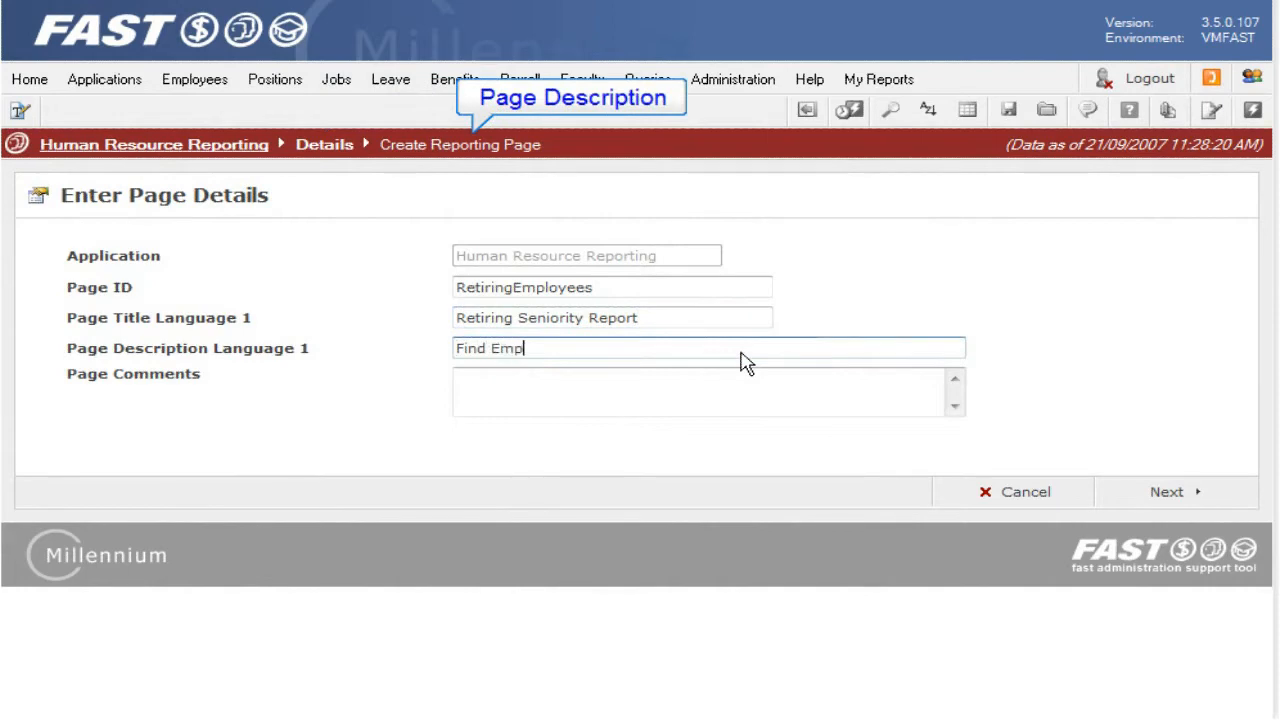
type("loyees Retiring in X Years")
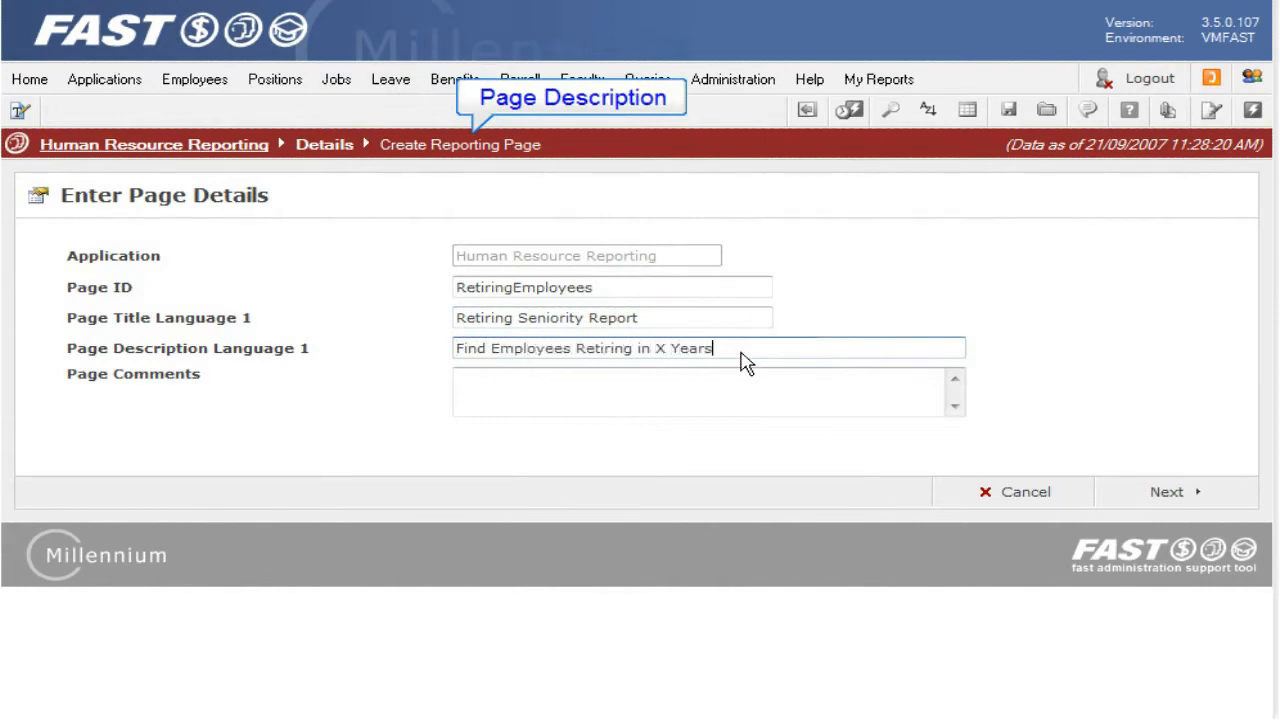
left_click(733, 394)
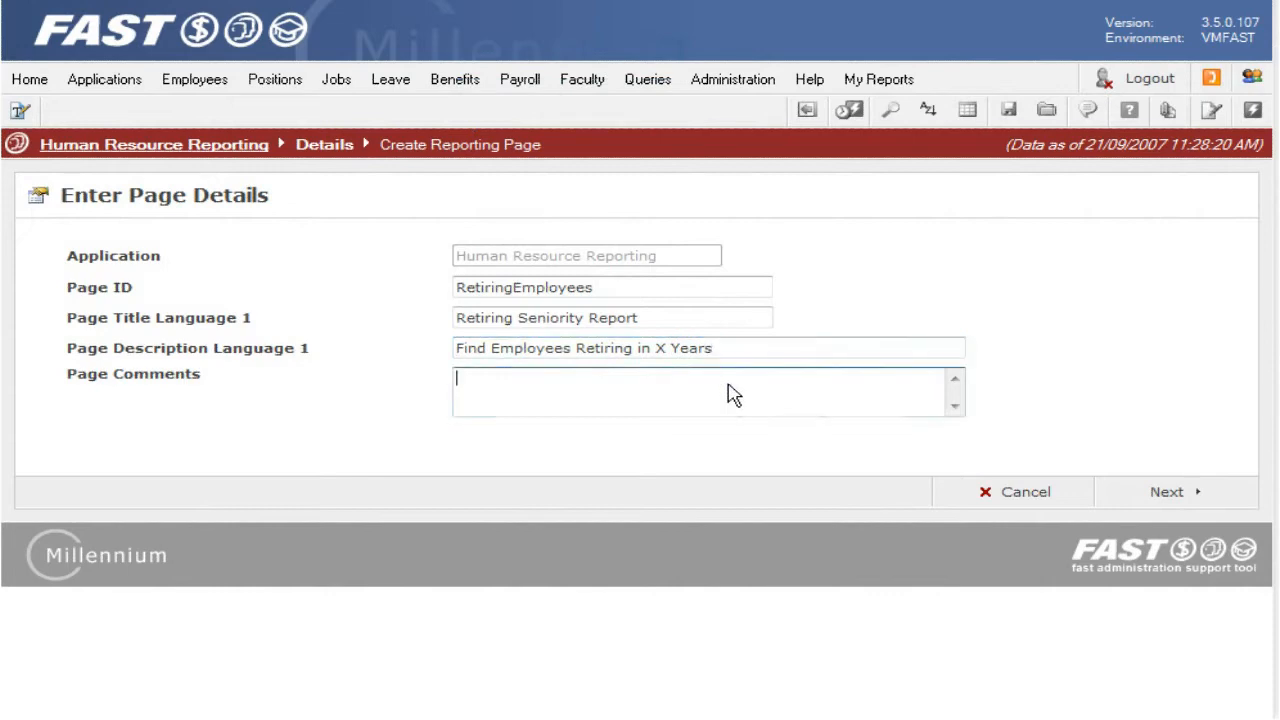
type("For HR")
key("Tab")
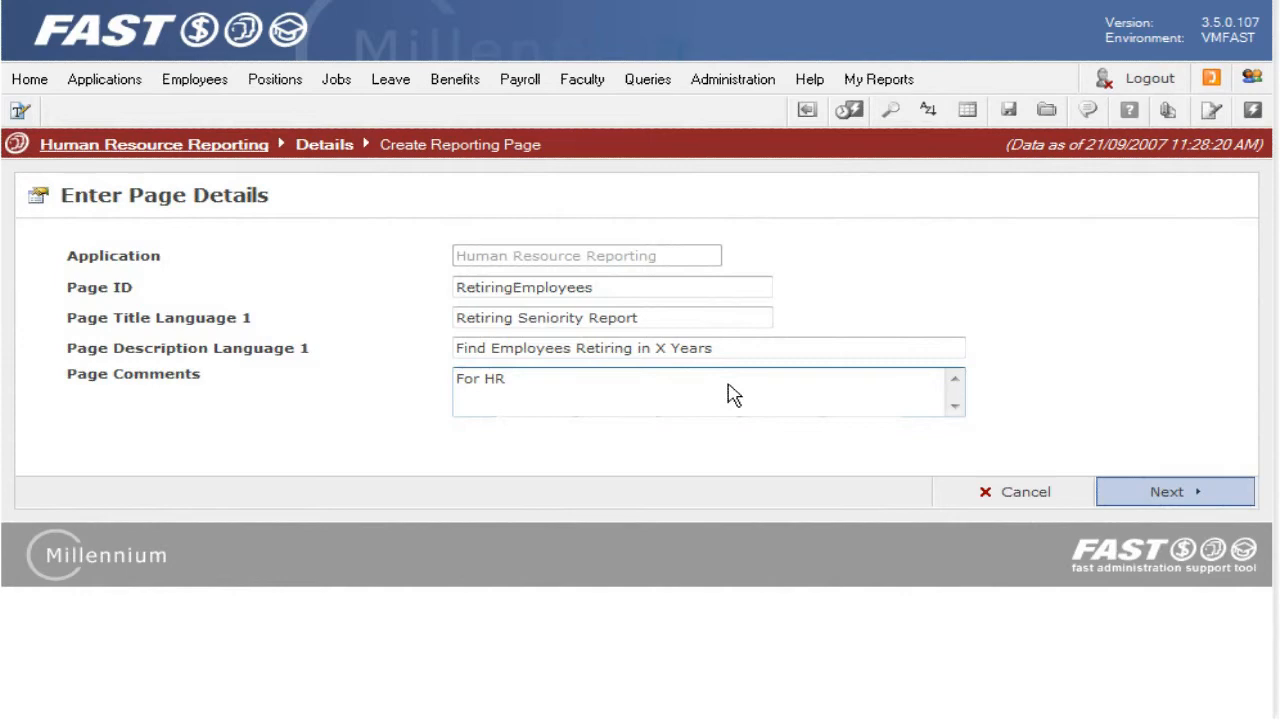
left_click(1134, 498)
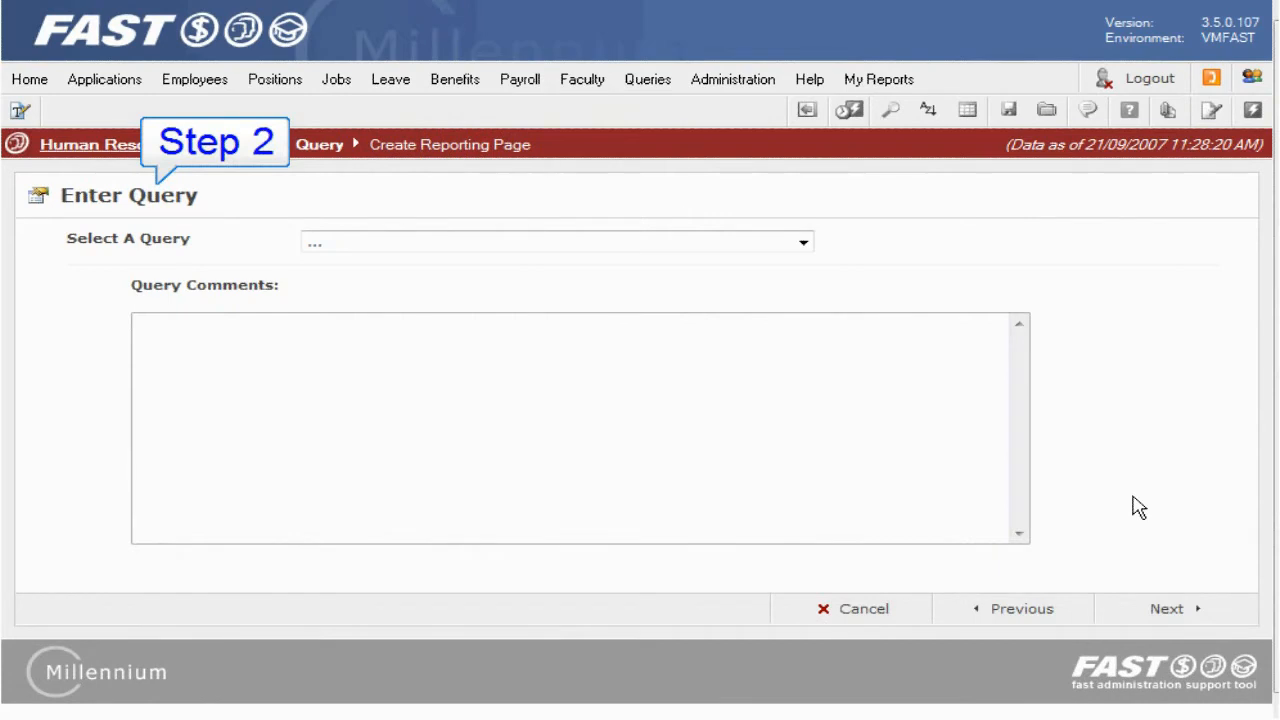
Step: Base the reporting page on the All Employees query and proceed with its security left at Use None
left_click(805, 246)
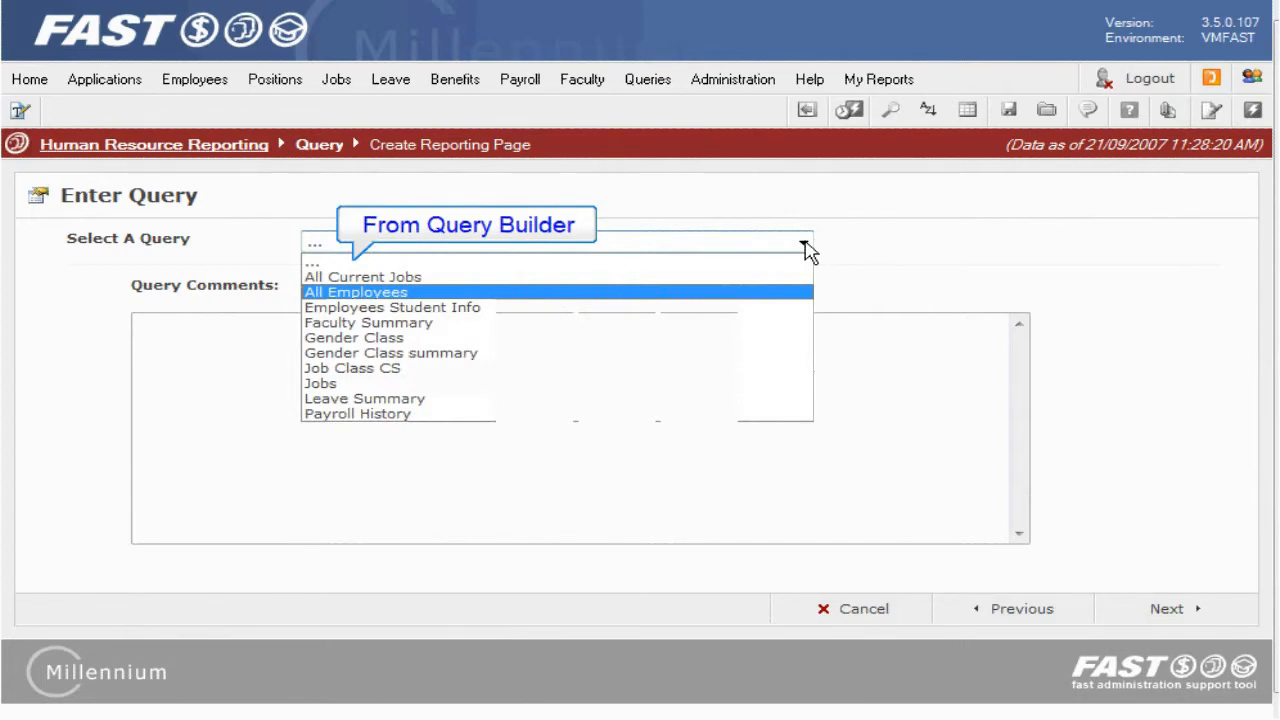
left_click(485, 292)
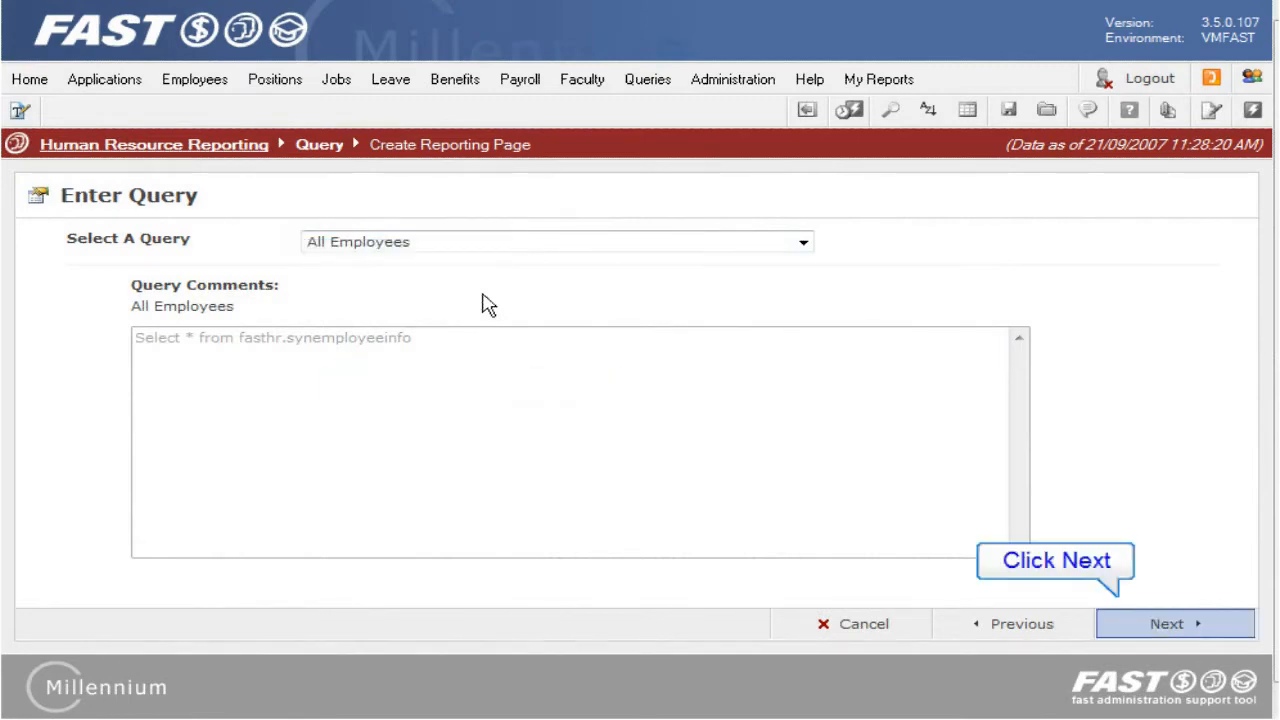
left_click(1135, 624)
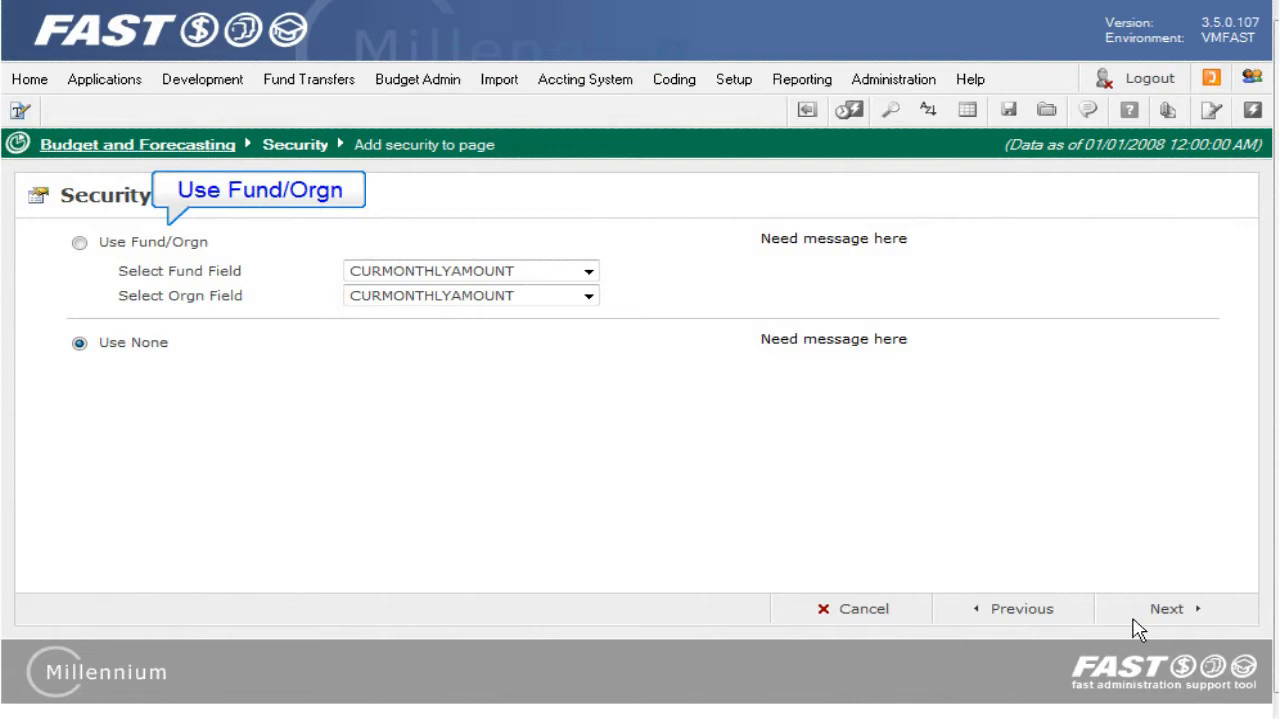
left_click(589, 271)
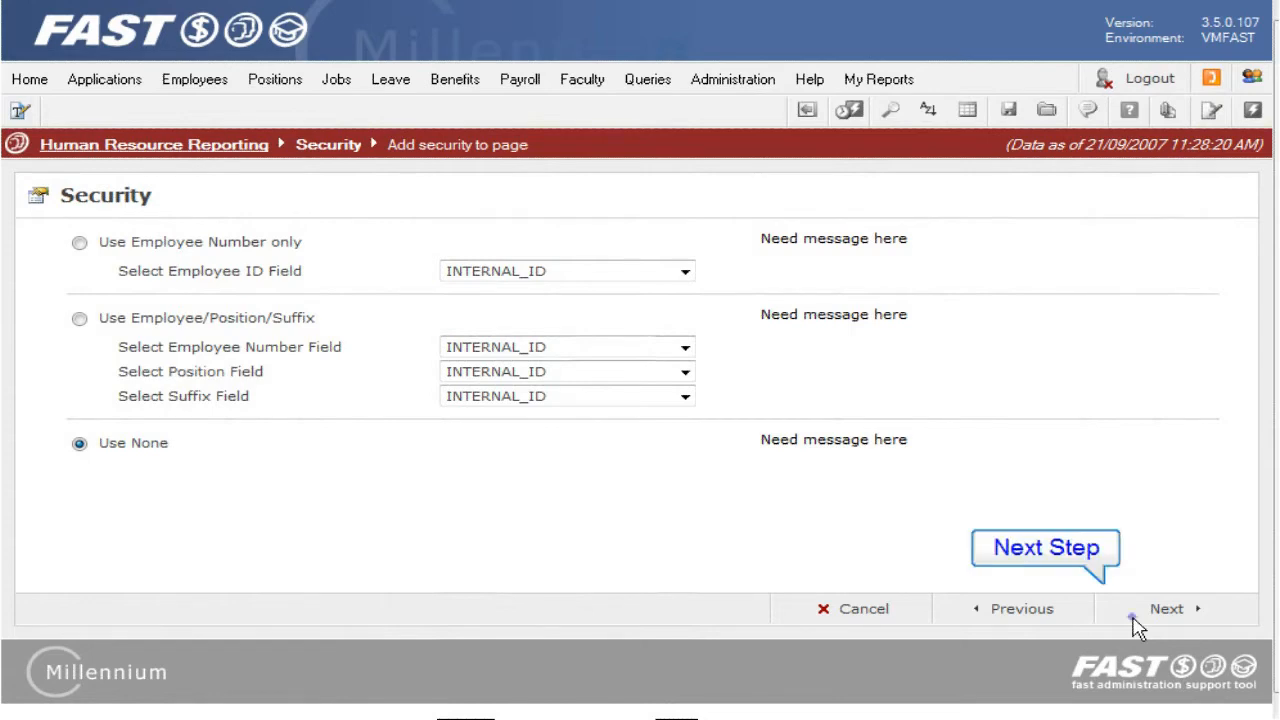
left_click(1136, 616)
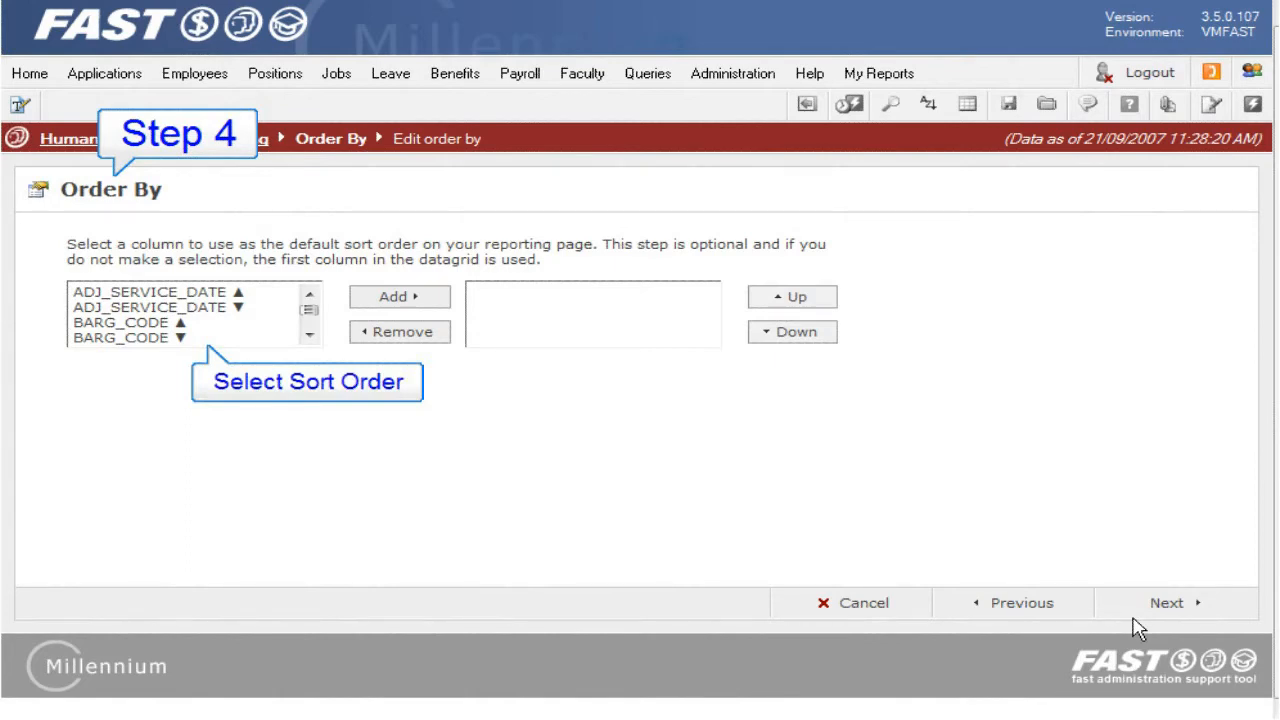
Step: Add the DOB column in ascending order to the page's default sort order
left_click(309, 327)
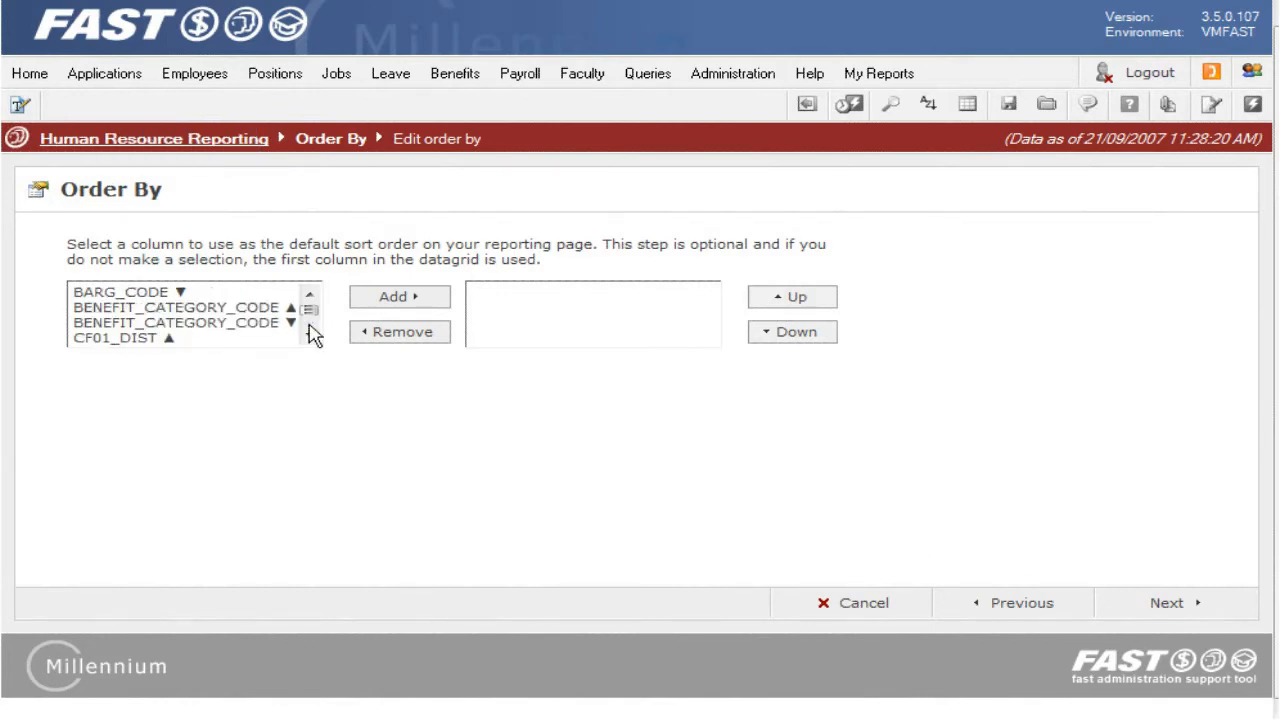
left_click(310, 334)
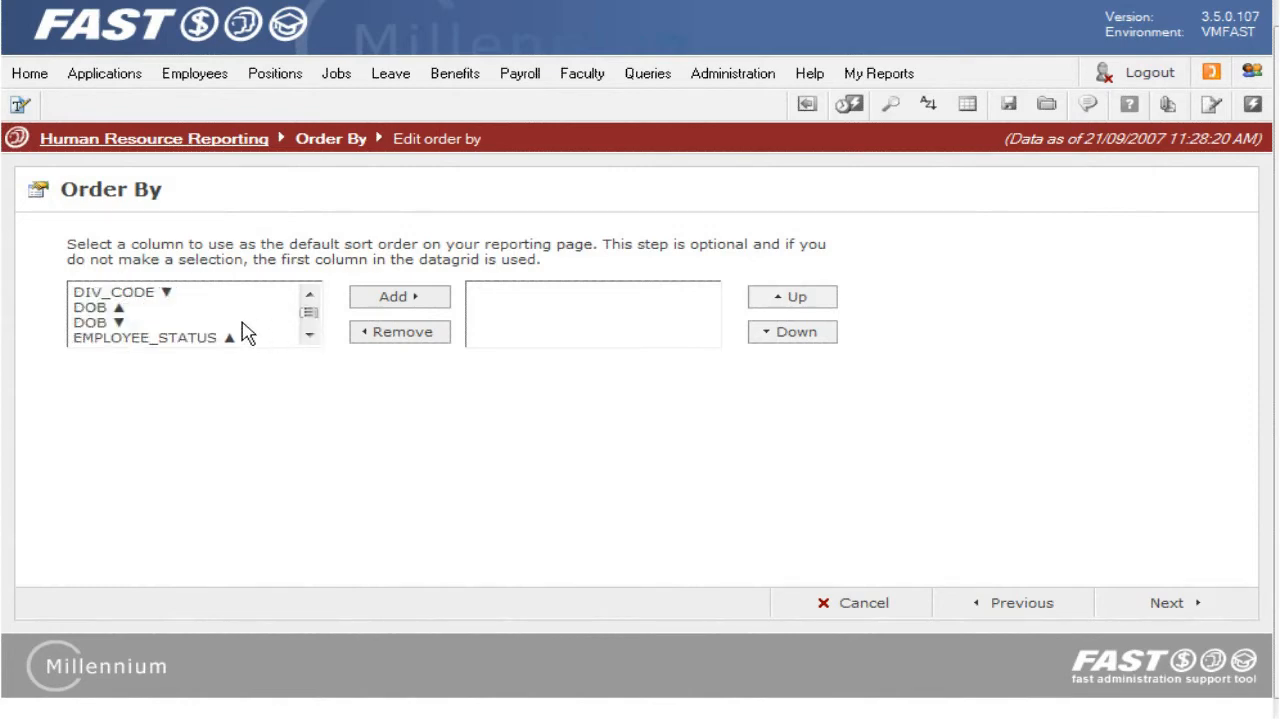
left_click(113, 308)
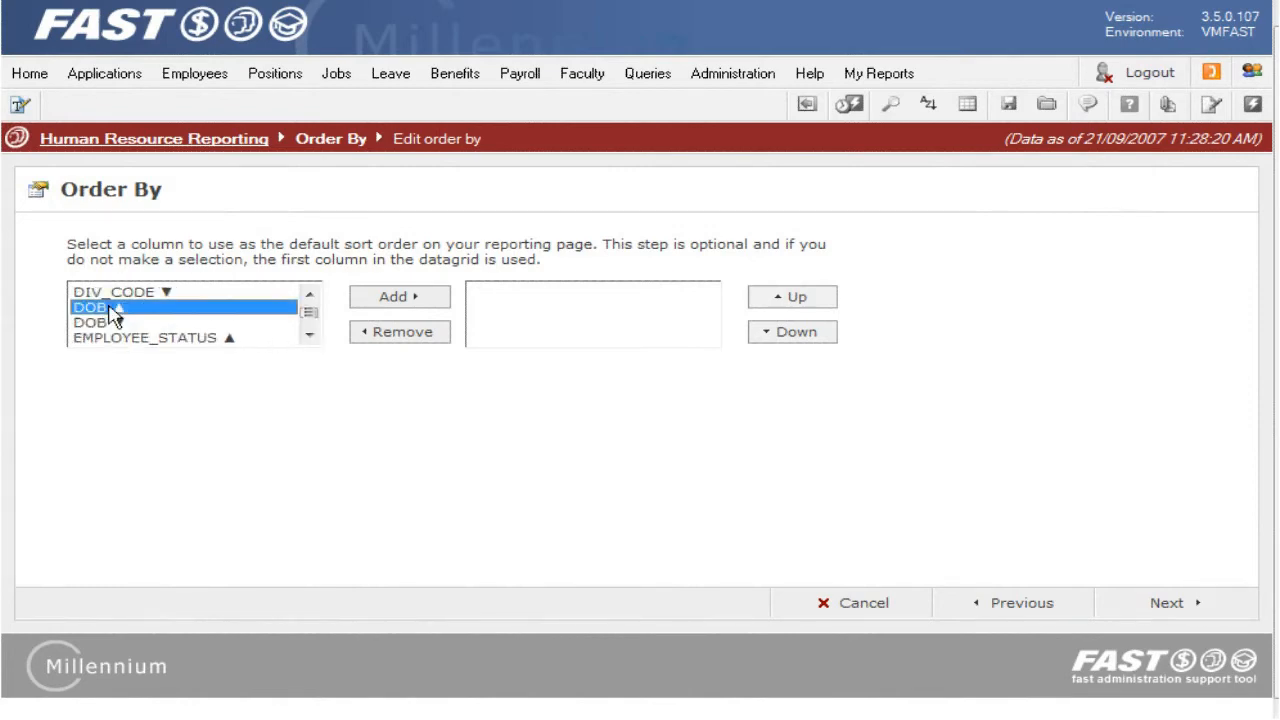
left_click(367, 303)
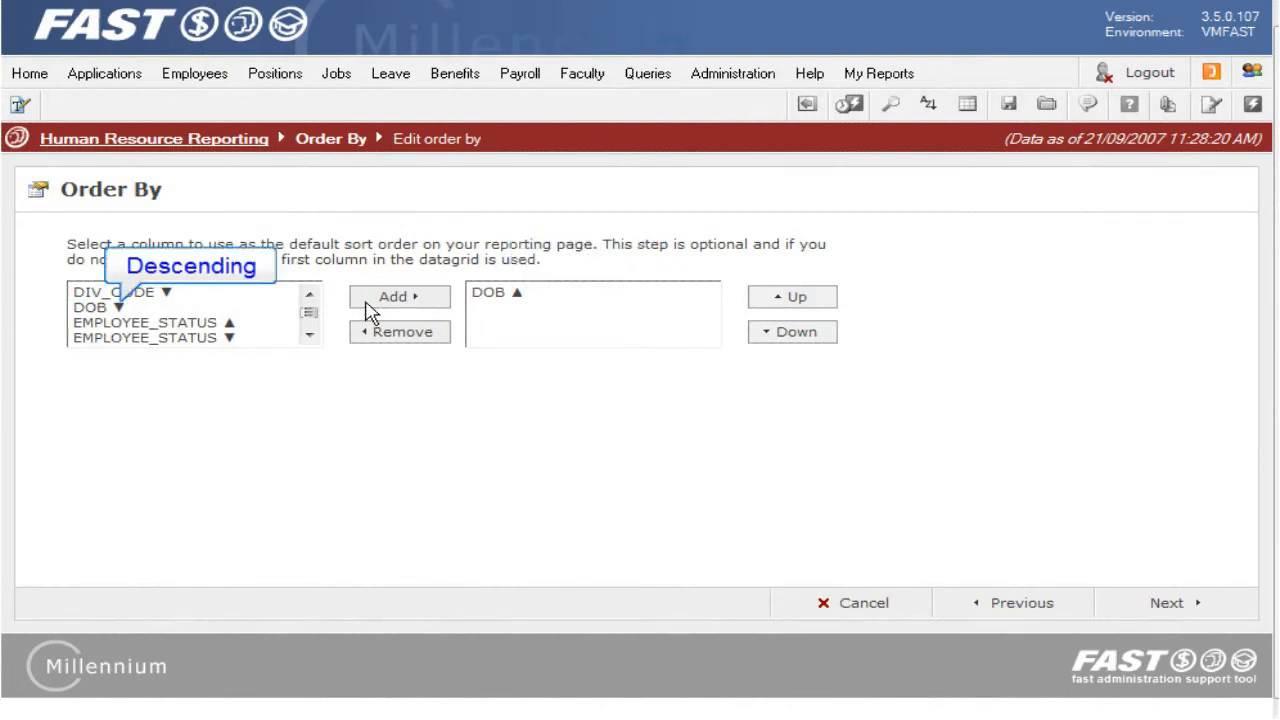
Step: Add EMPLOYEE_STATUS ascending to the default sort order and remove it again
left_click(249, 323)
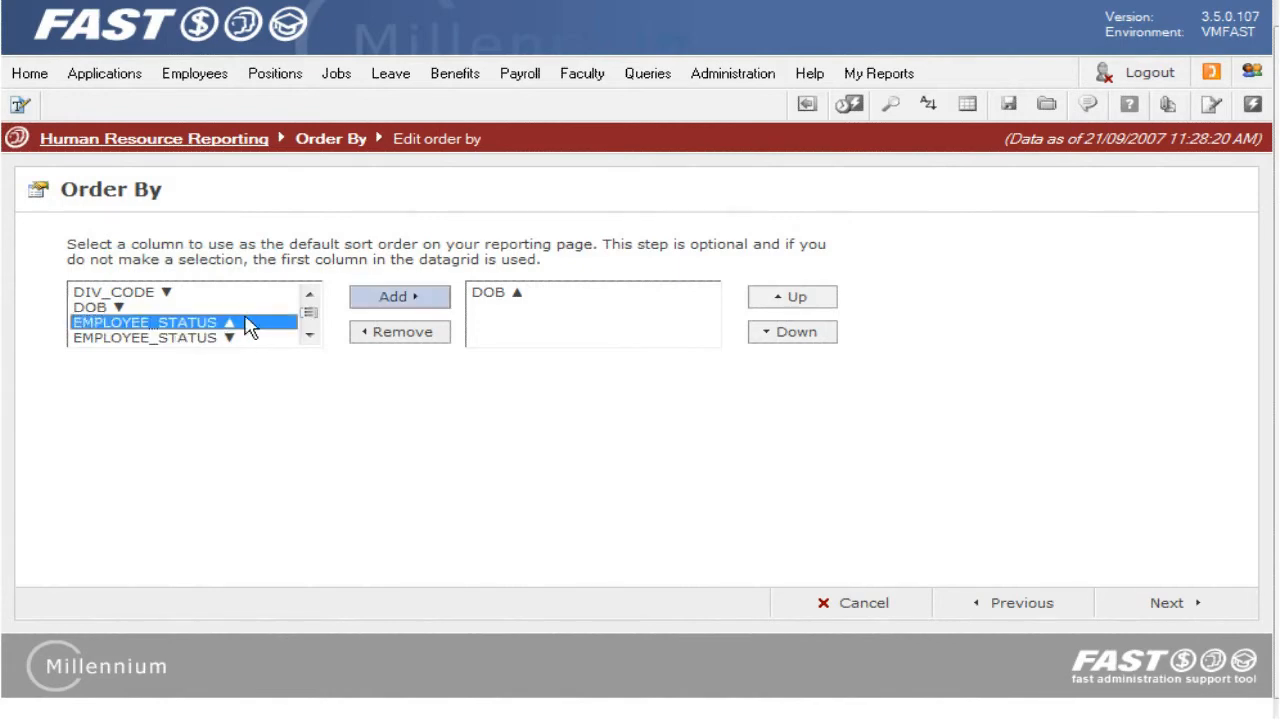
left_click(436, 306)
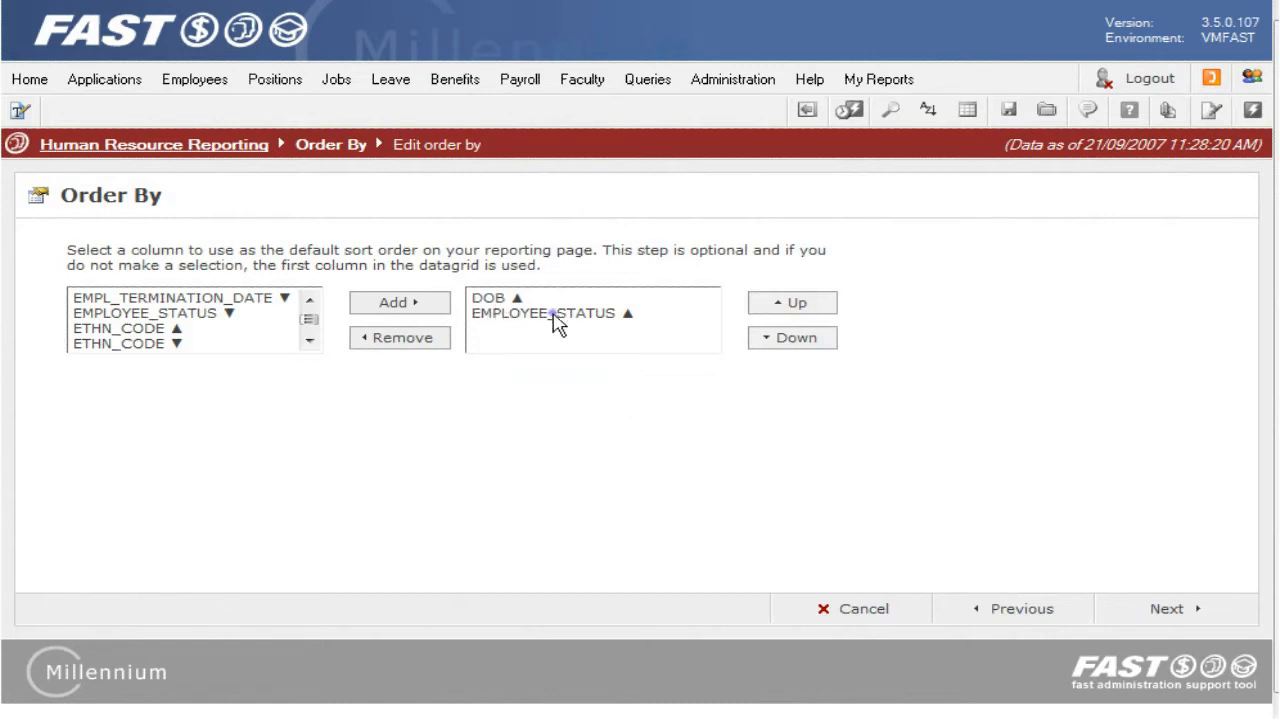
left_click(520, 318)
left_click(435, 343)
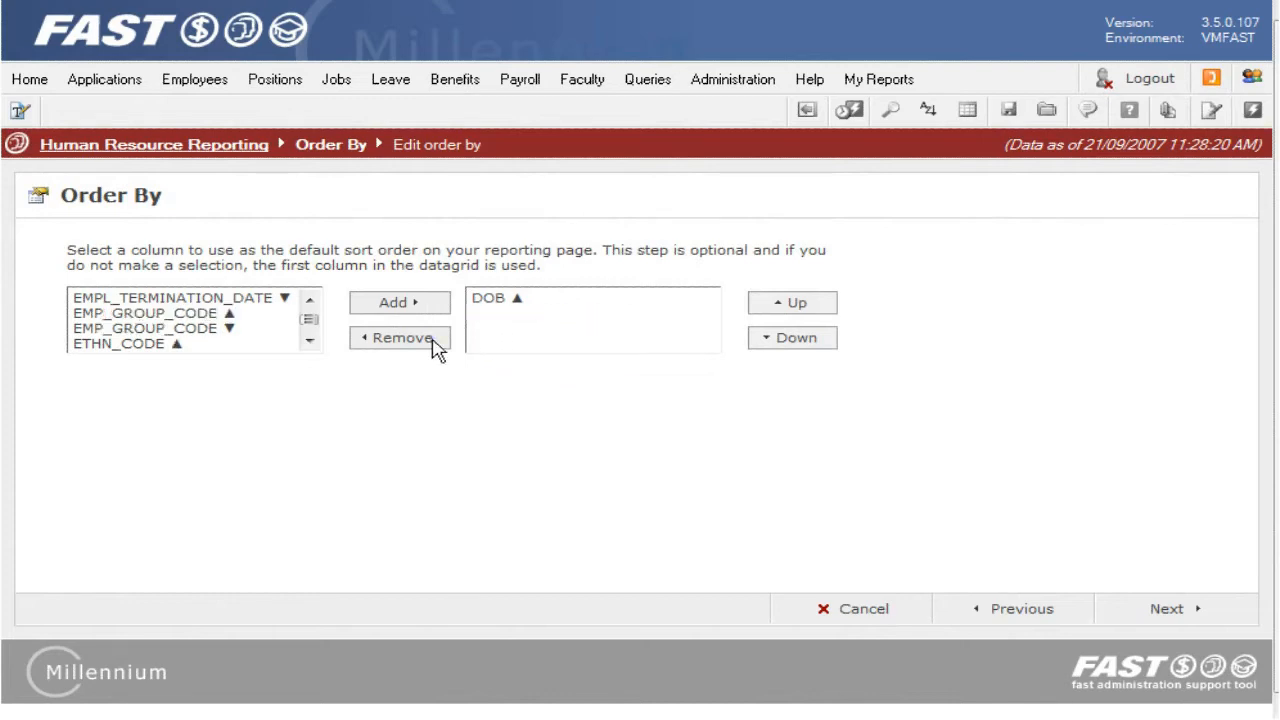
Step: Proceed to the field selection and enable filters for CF03_HOME, CLASS_CODE and DOB
left_click(1138, 614)
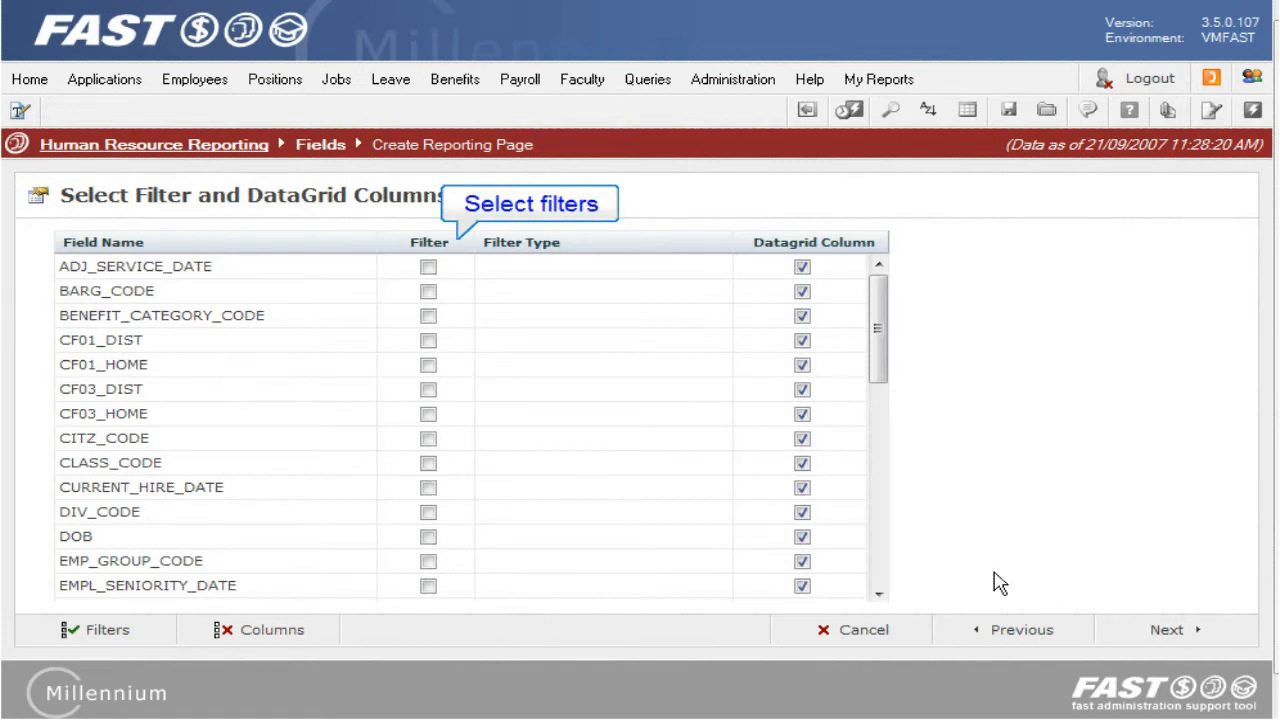
left_click(429, 414)
left_click(429, 463)
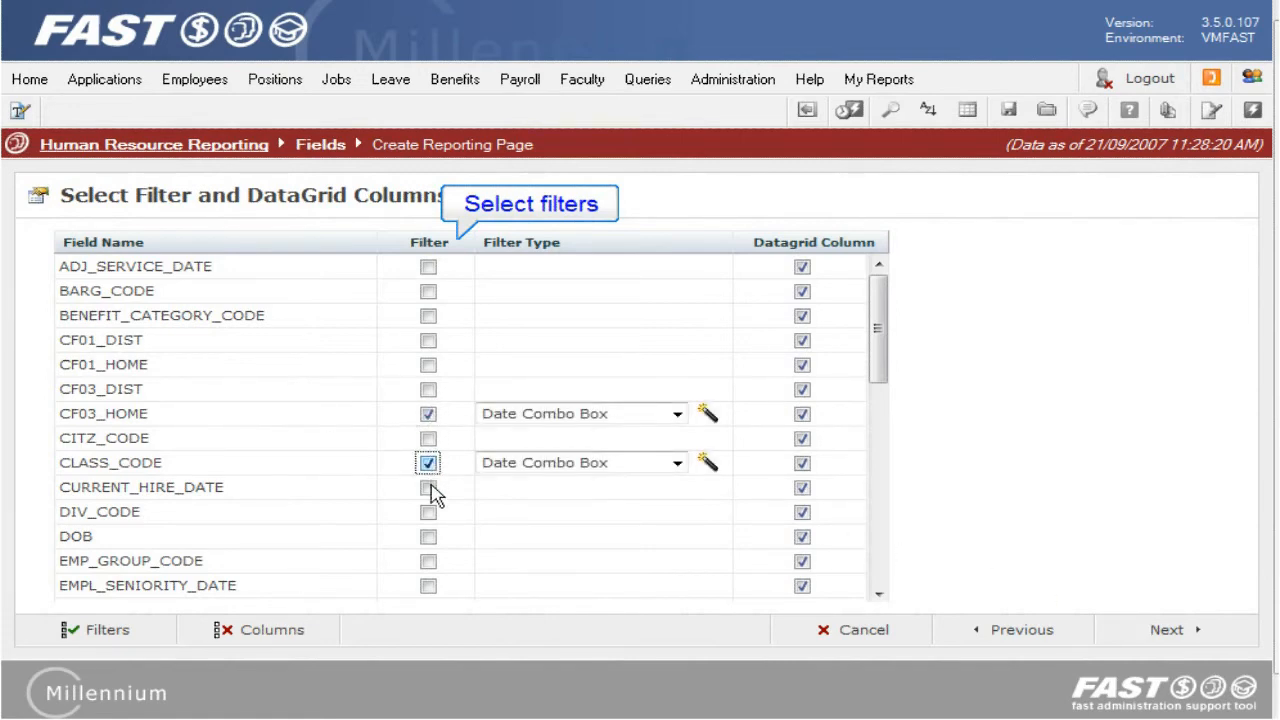
left_click(429, 537)
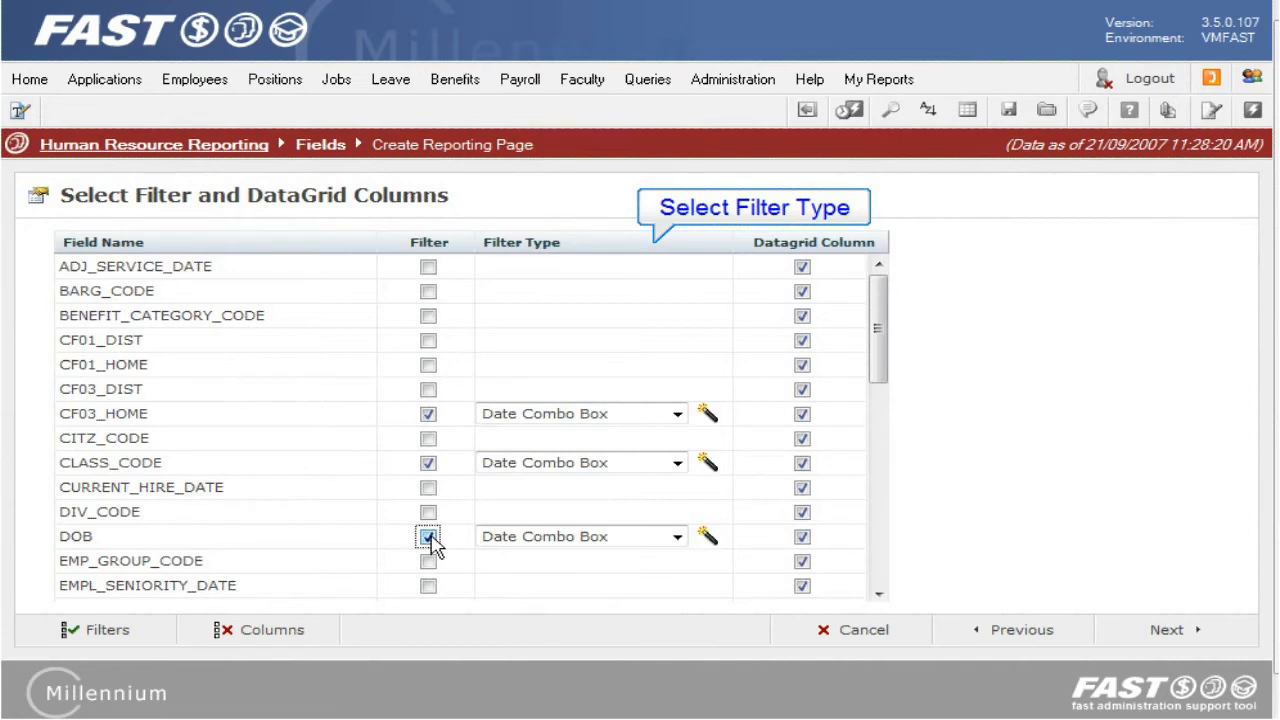
Step: Set the CF03_HOME filter to Drop-down List through the Filter Type Wizard, answering No to every question, and give CLASS_CODE the same filter type
left_click(707, 413)
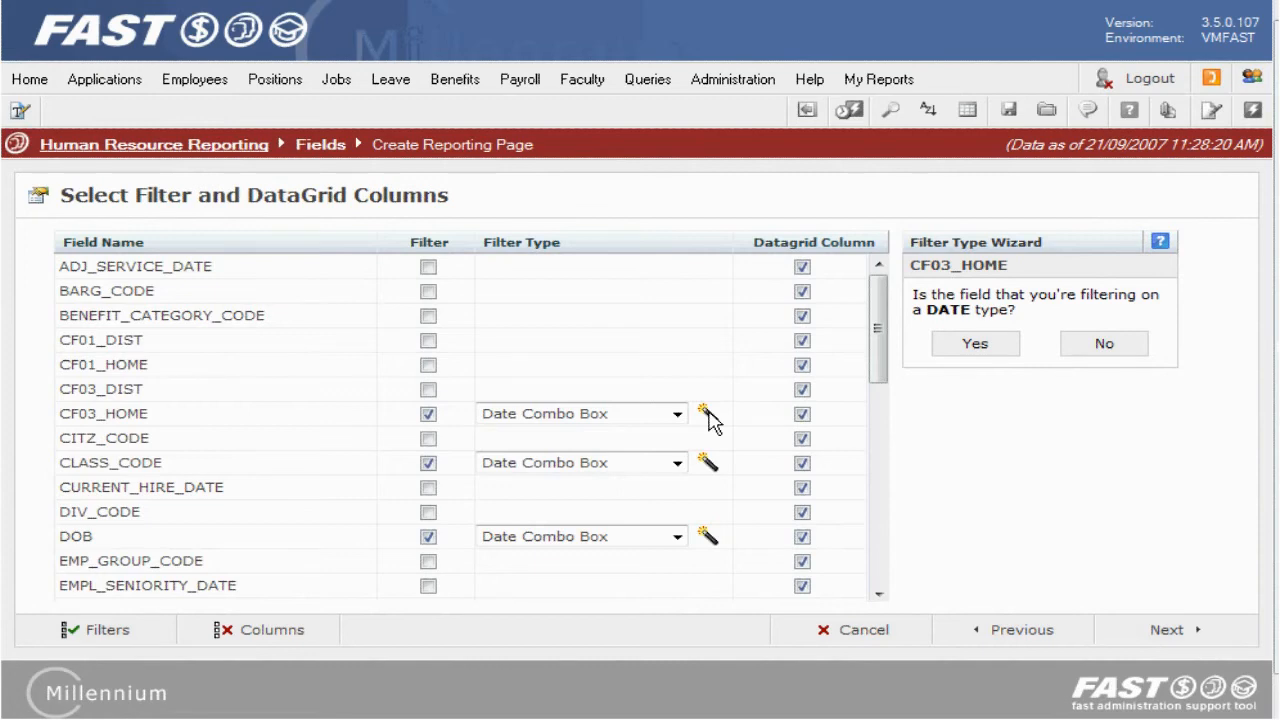
left_click(1130, 344)
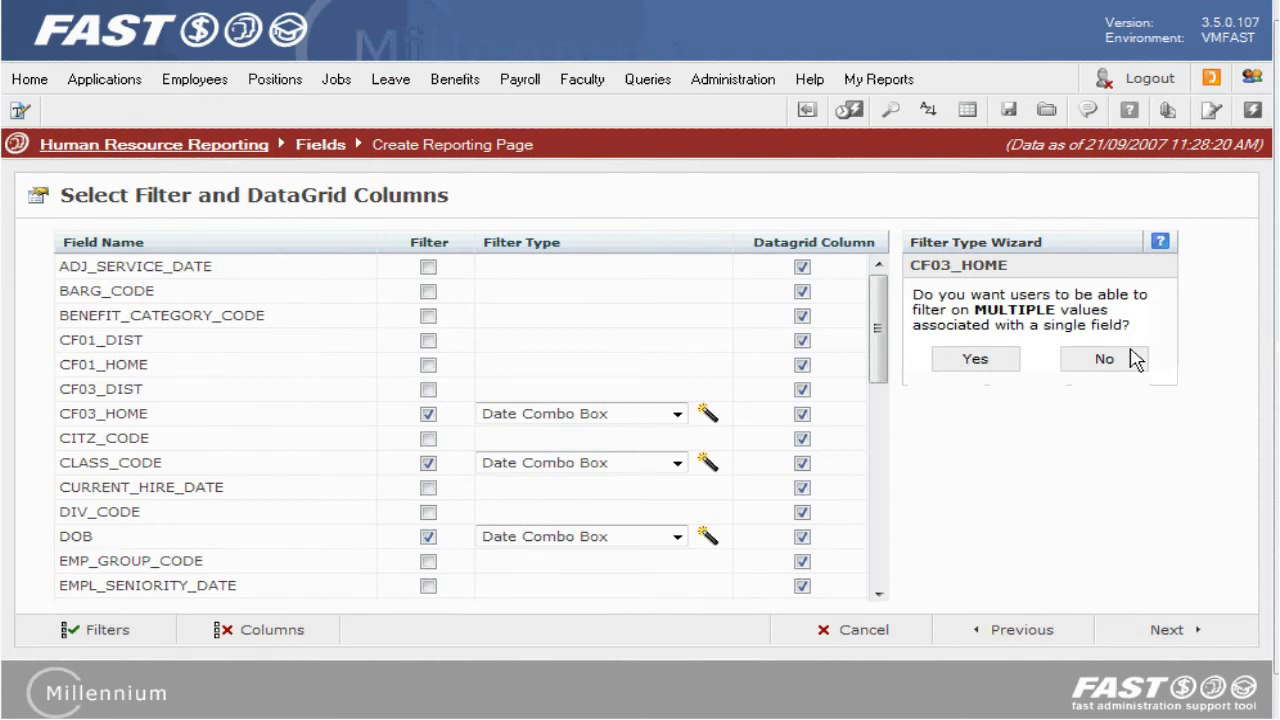
left_click(1134, 358)
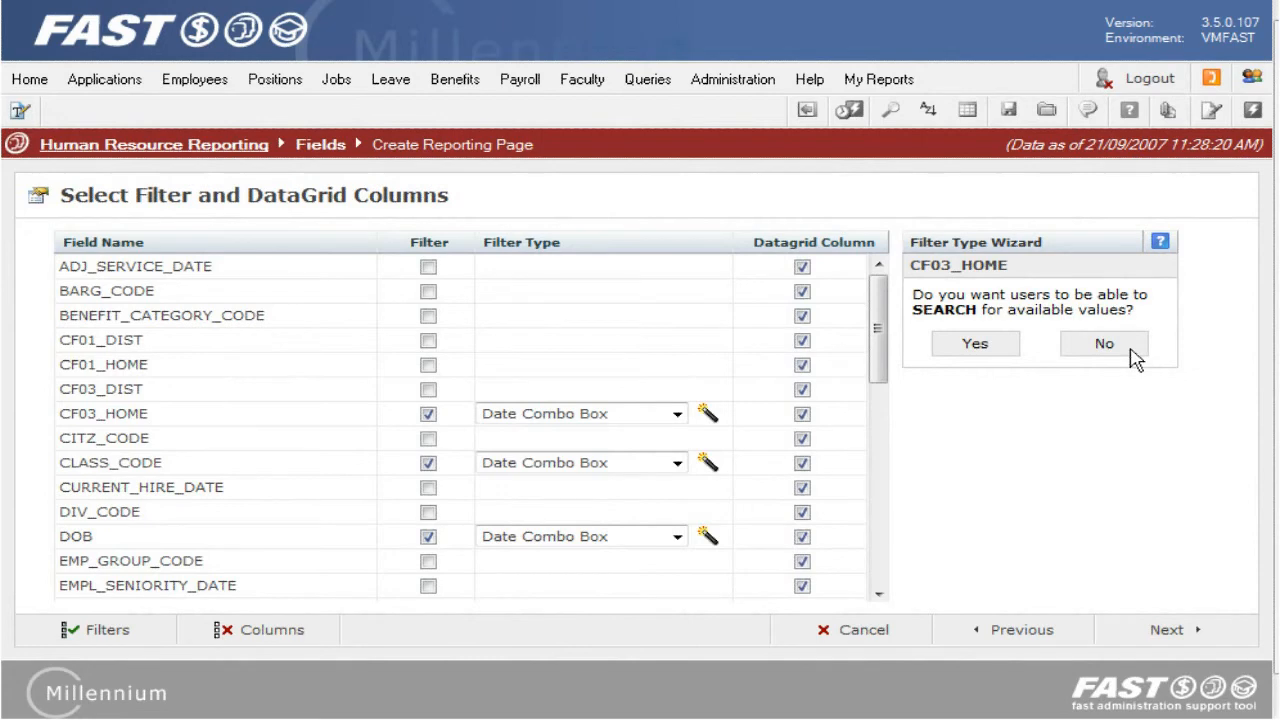
left_click(1131, 348)
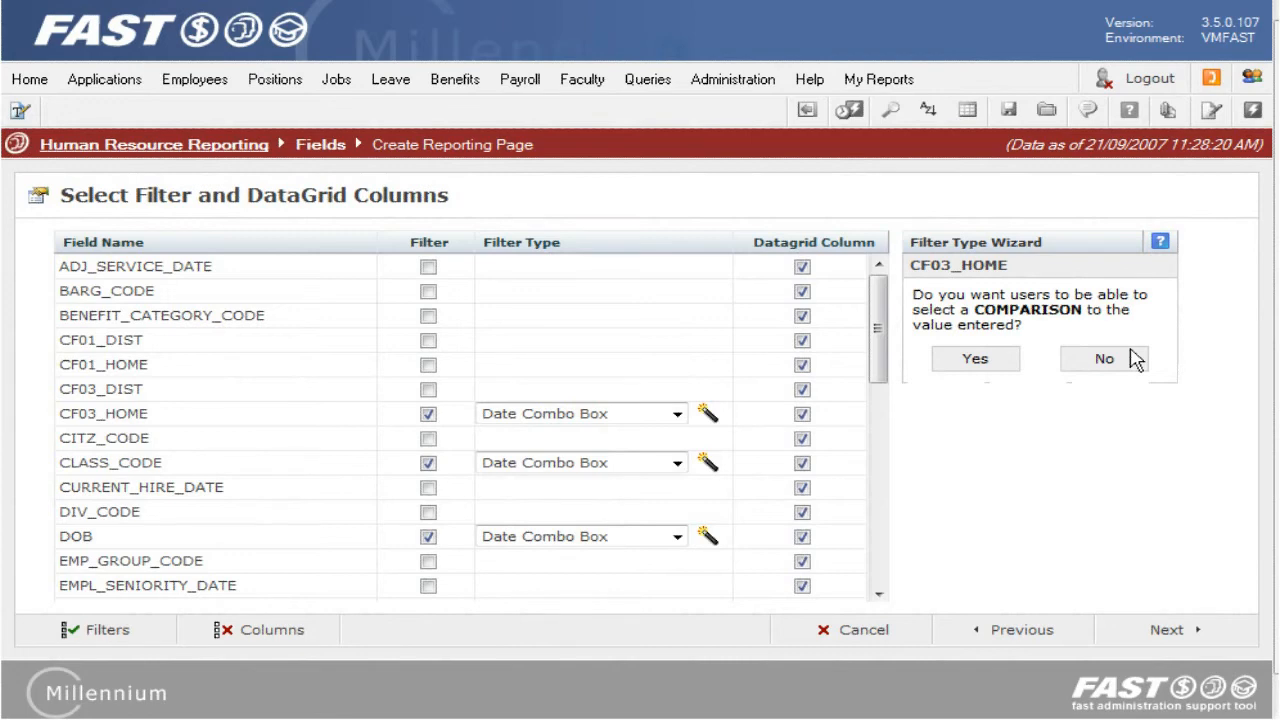
left_click(1131, 349)
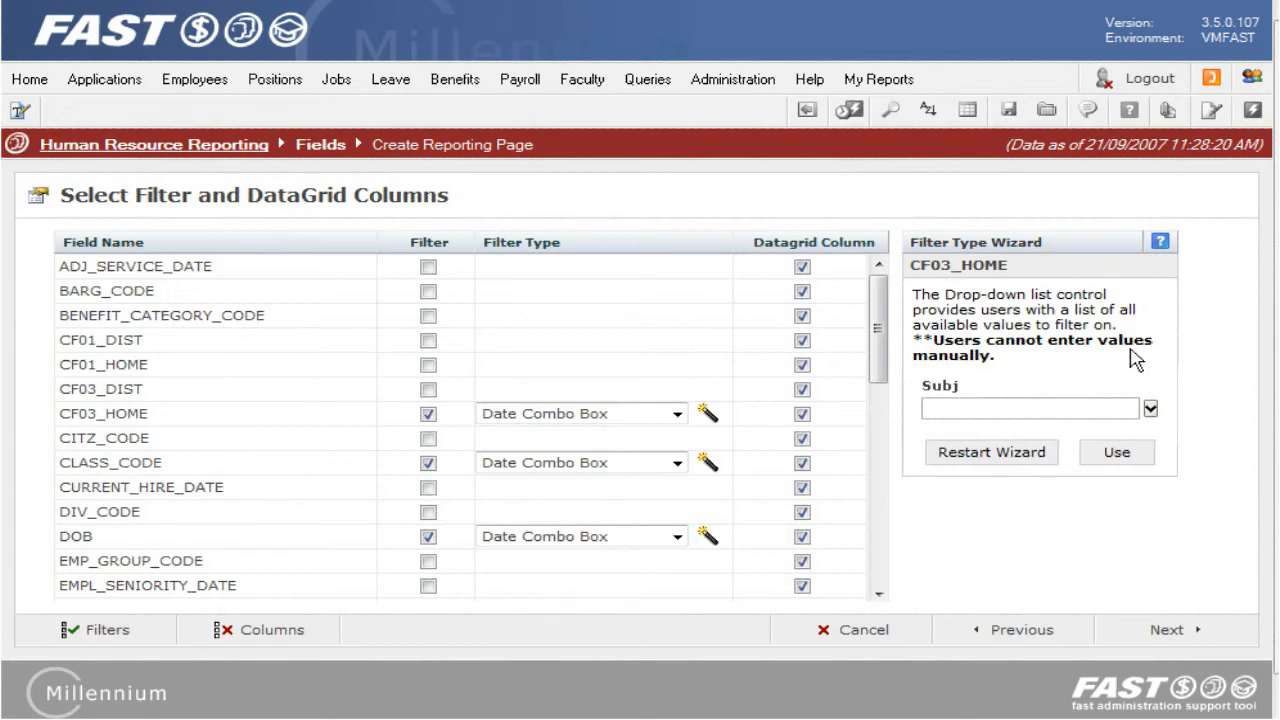
left_click(1138, 457)
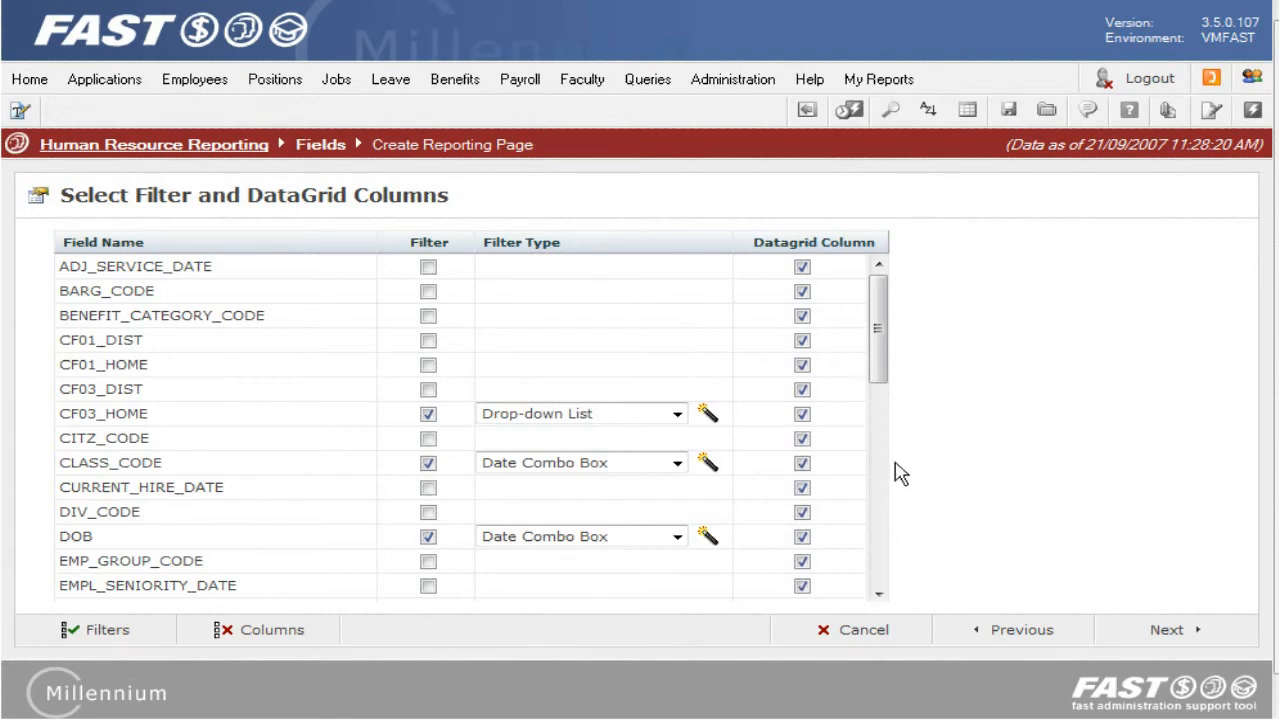
left_click(677, 463)
left_click(659, 498)
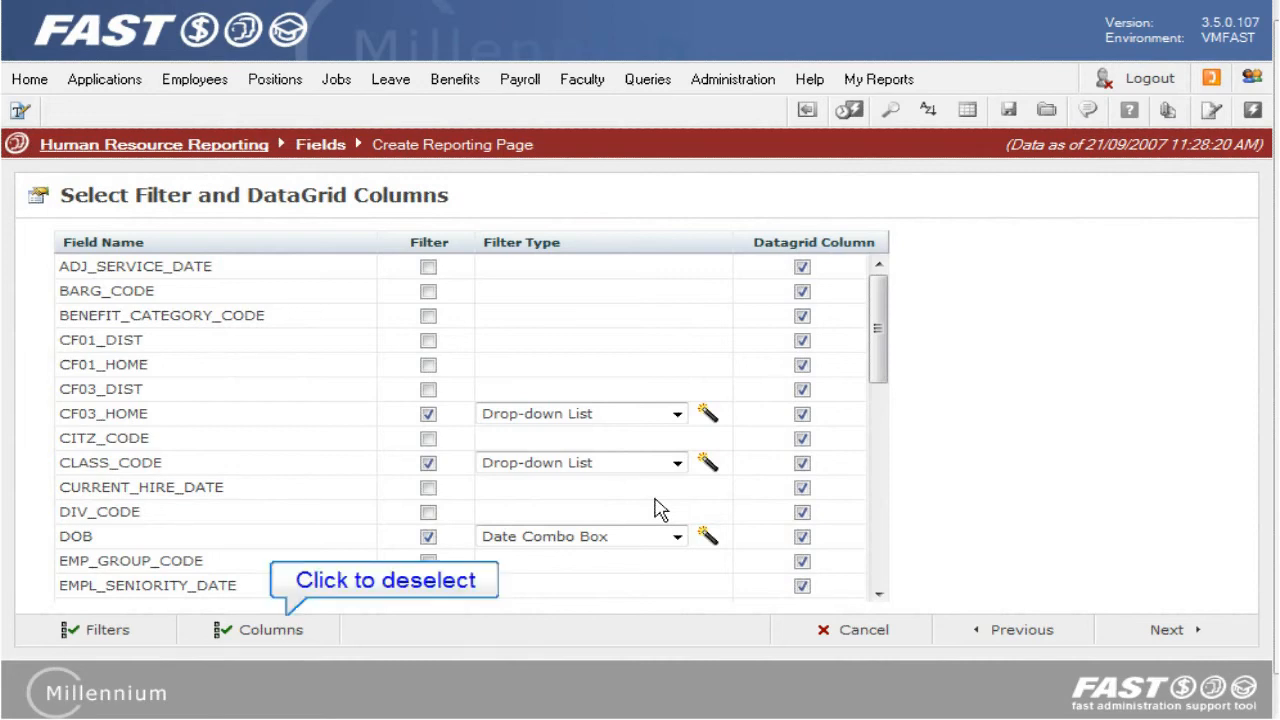
Step: Deselect all datagrid columns, and include only ADJ_SERVICE_DATE, CF03_DIST, CF03_HOME, CLASS_CODE and DOB from the first part of the field list
left_click(314, 634)
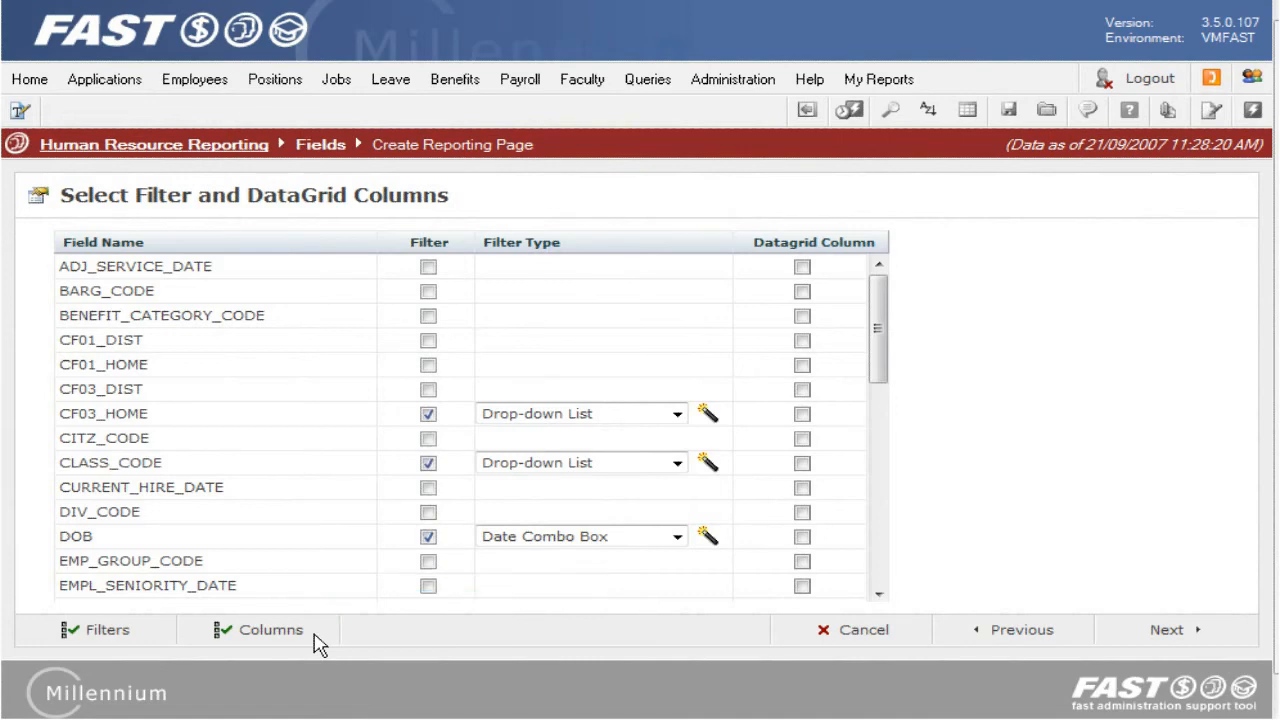
left_click(801, 266)
left_click(802, 389)
left_click(802, 413)
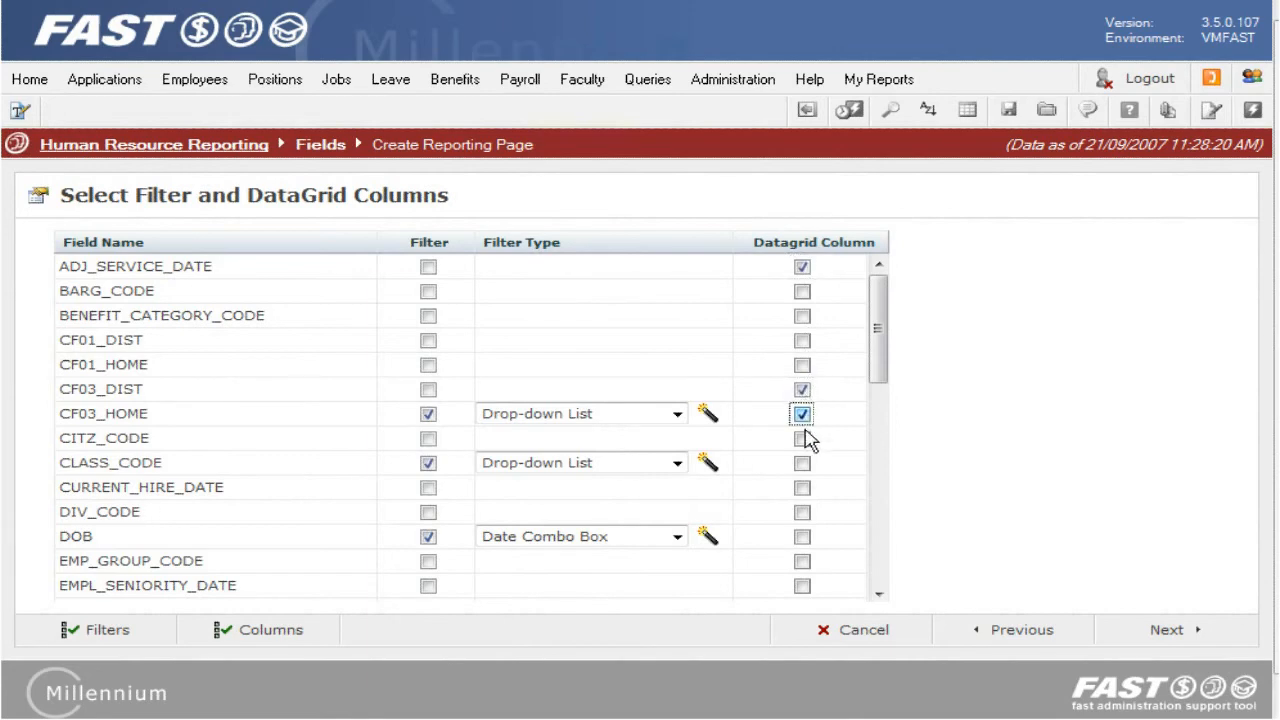
left_click(802, 462)
left_click(802, 536)
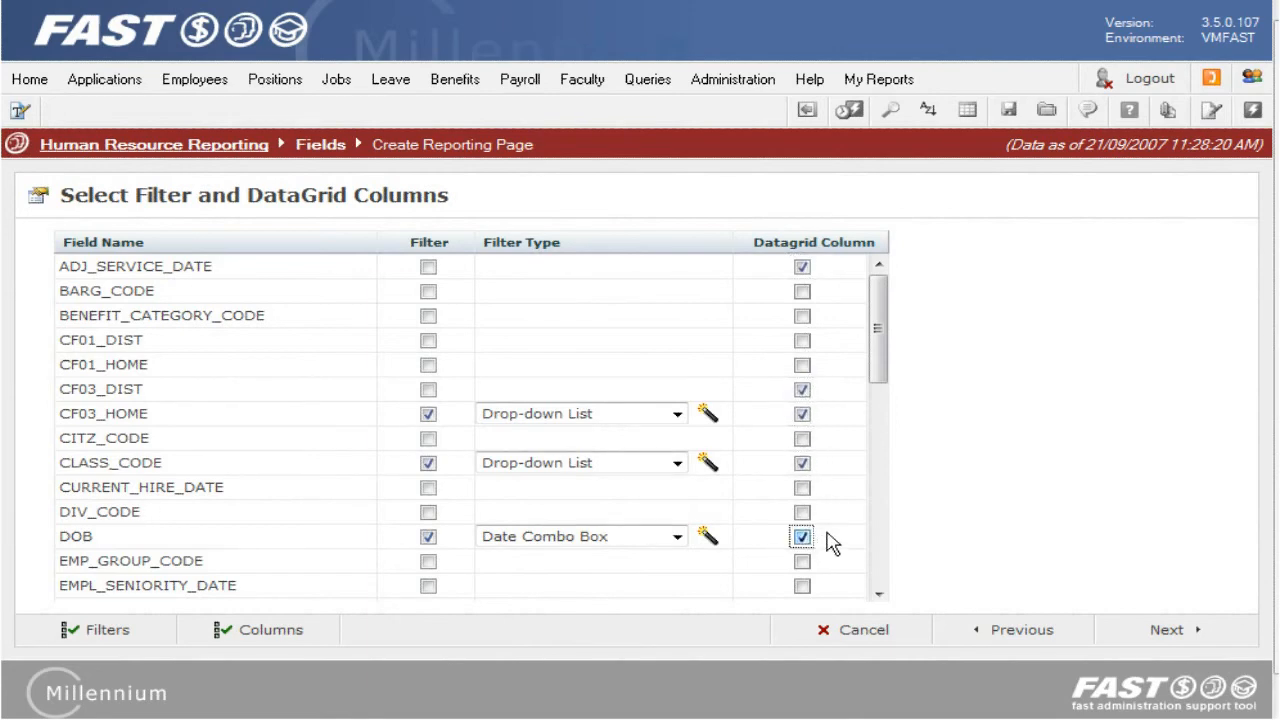
Step: Include EMPLOYEE_STATUS, EXTERNAL_ID, GENDER and NAME_LASTFIRST as additional datagrid columns
left_click(877, 530)
left_click(802, 277)
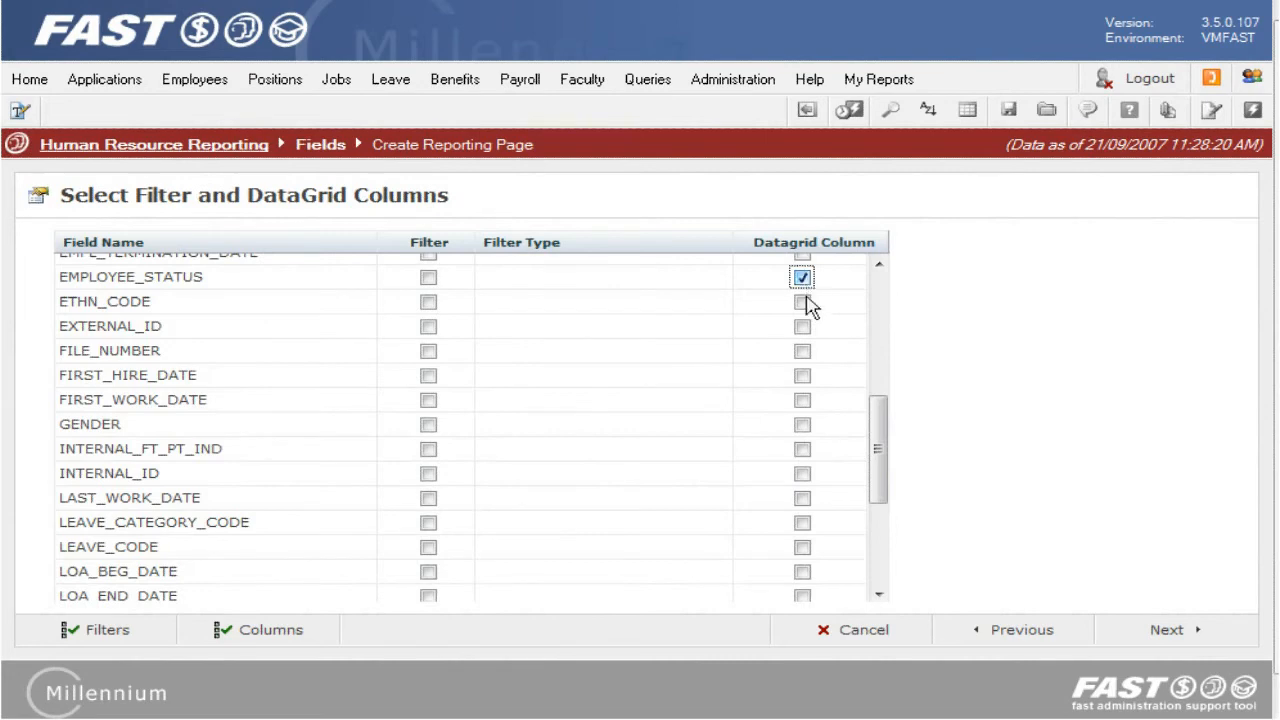
left_click(802, 326)
left_click(802, 424)
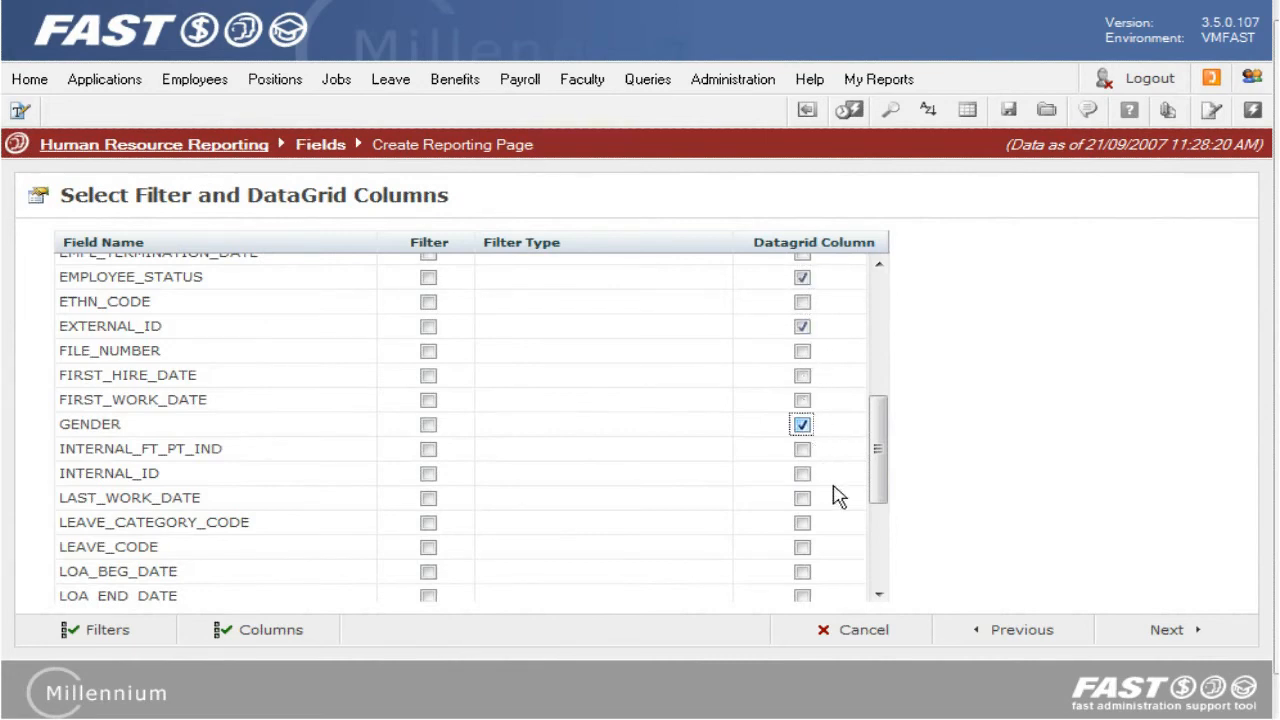
left_click(879, 588)
left_click(802, 443)
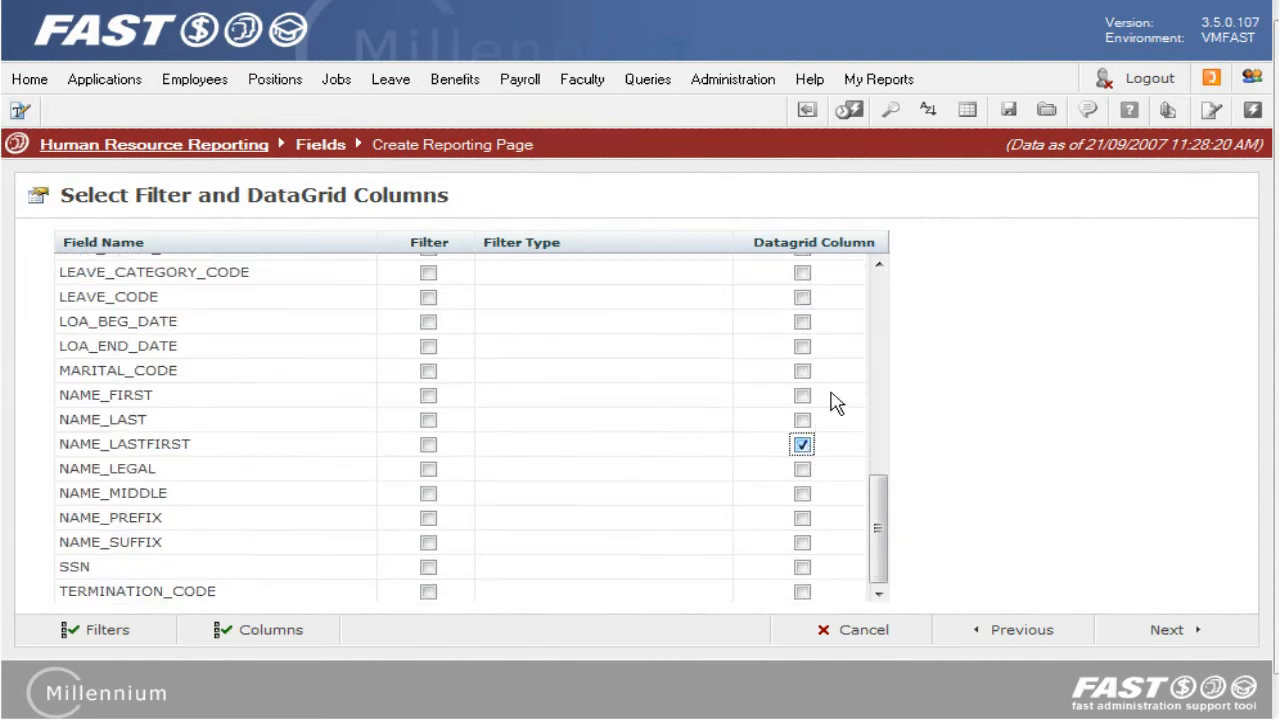
left_click(879, 289)
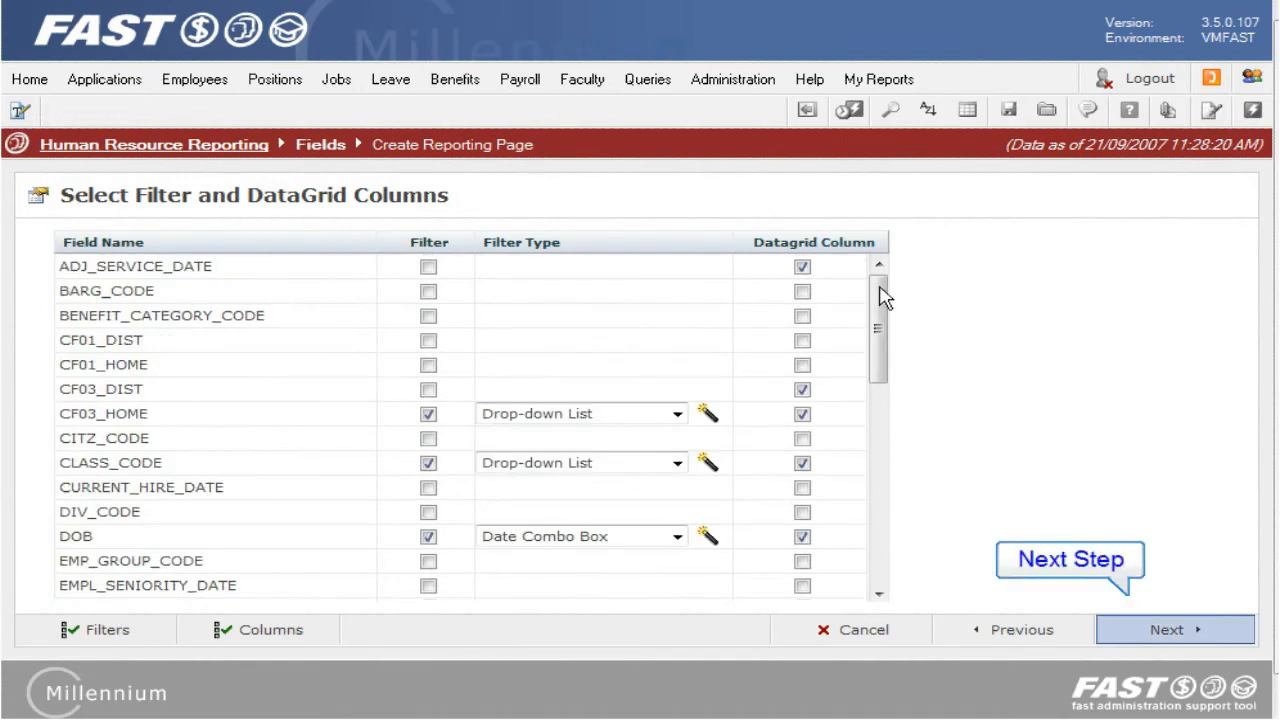
Step: Proceed to the filter data setup and assign the stored procedure Orgn to CF03_HOME and Emp Class to CLASS_CODE
left_click(1114, 630)
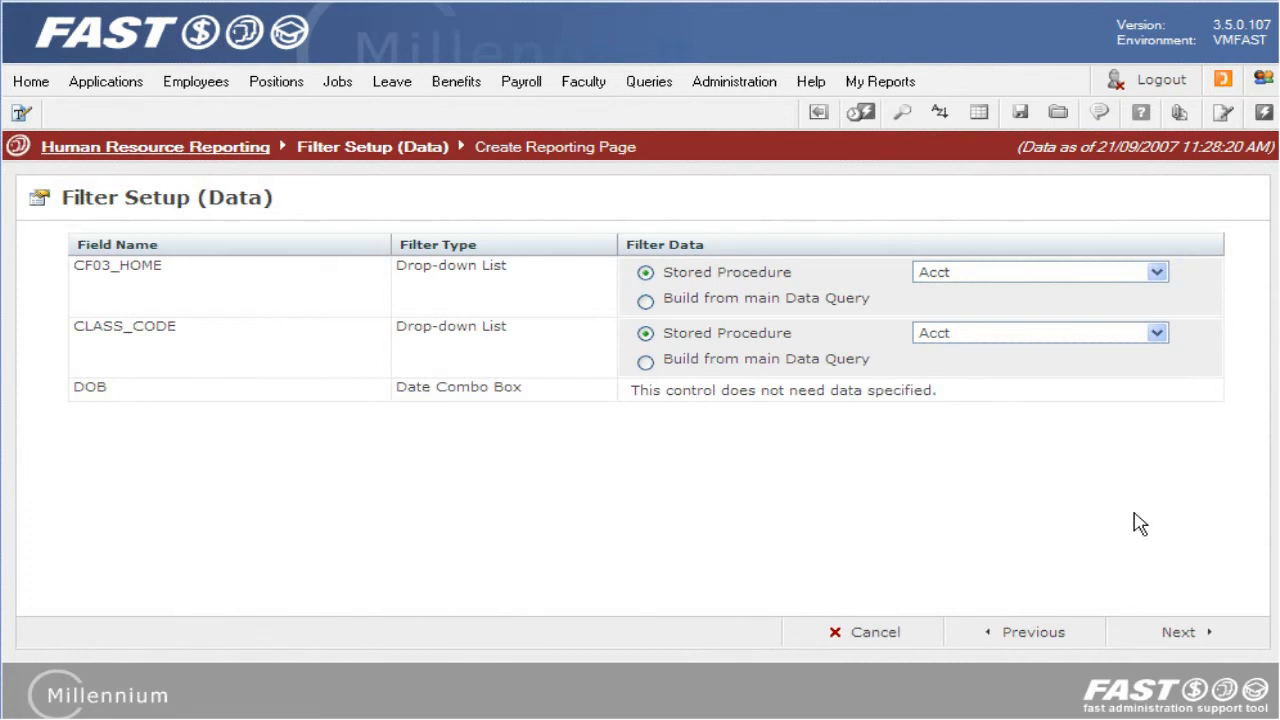
left_click(1157, 272)
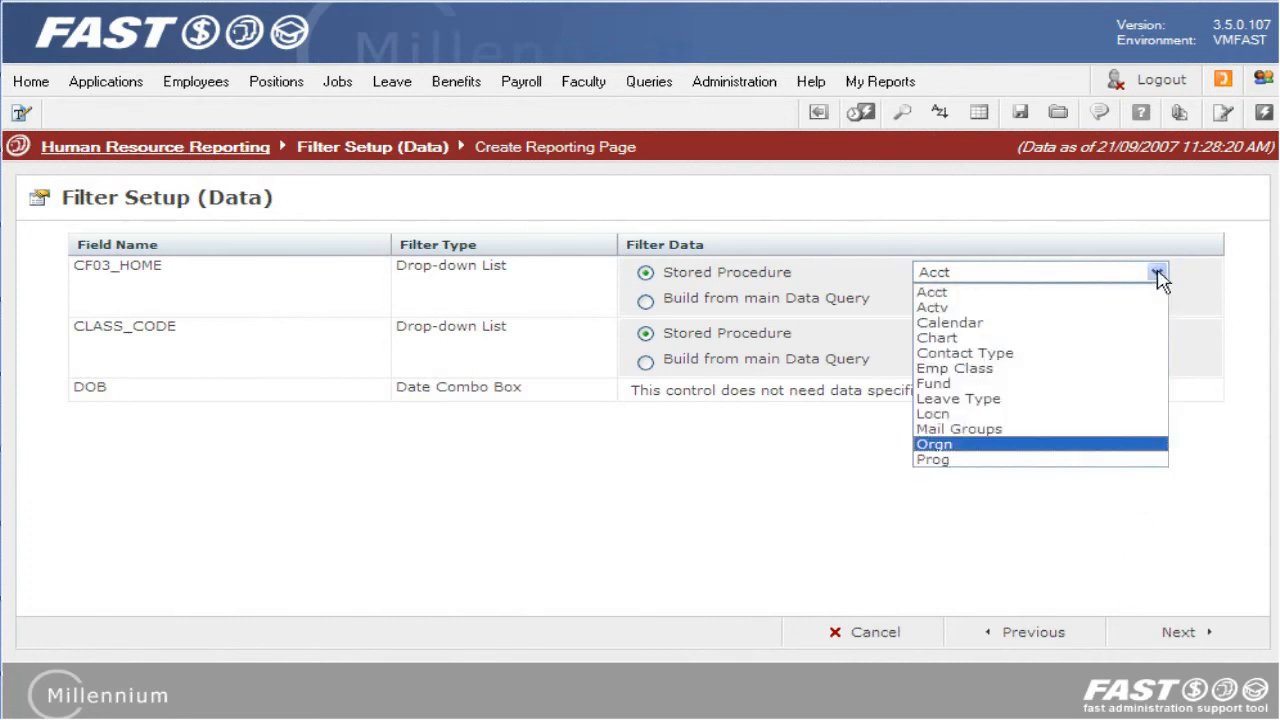
left_click(1035, 445)
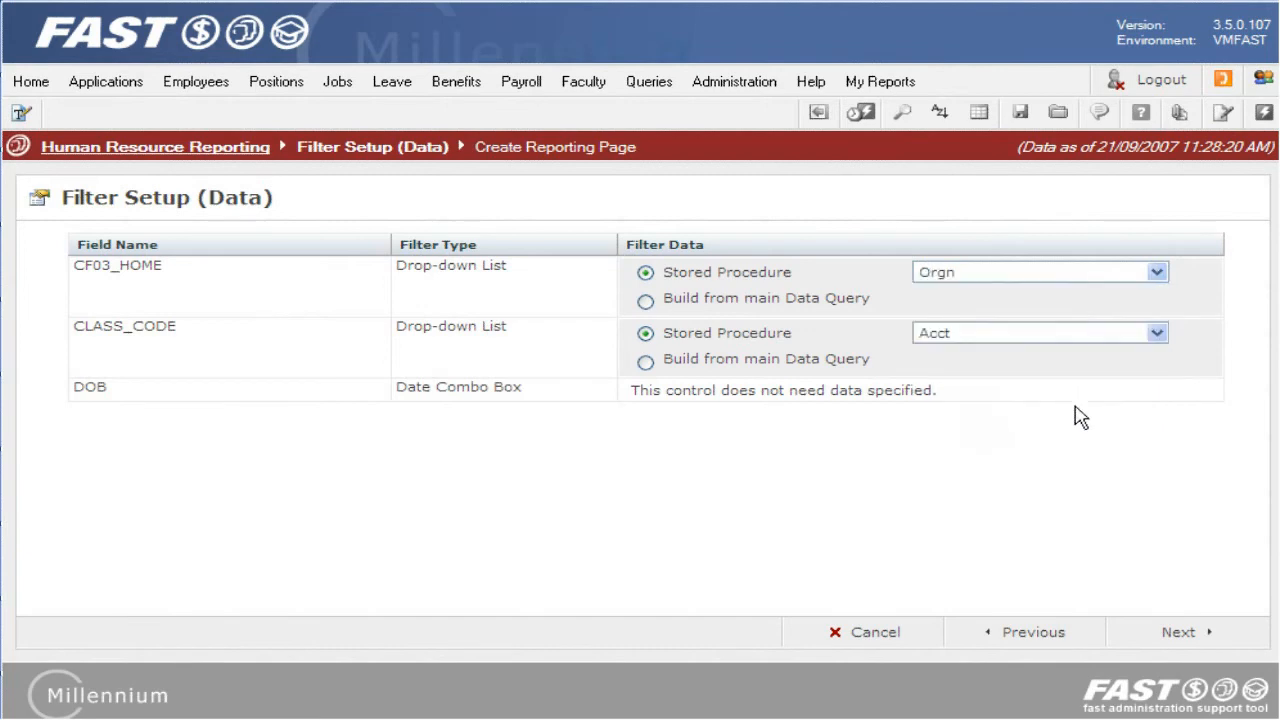
left_click(1156, 334)
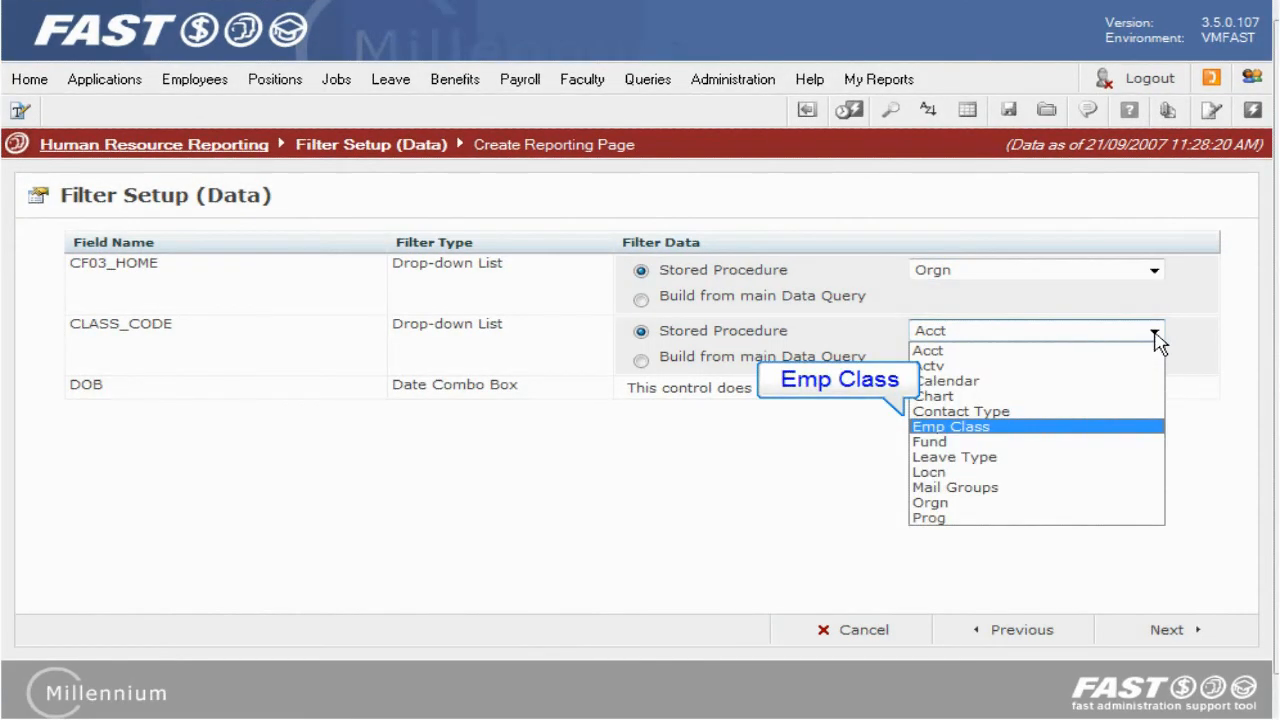
left_click(1130, 426)
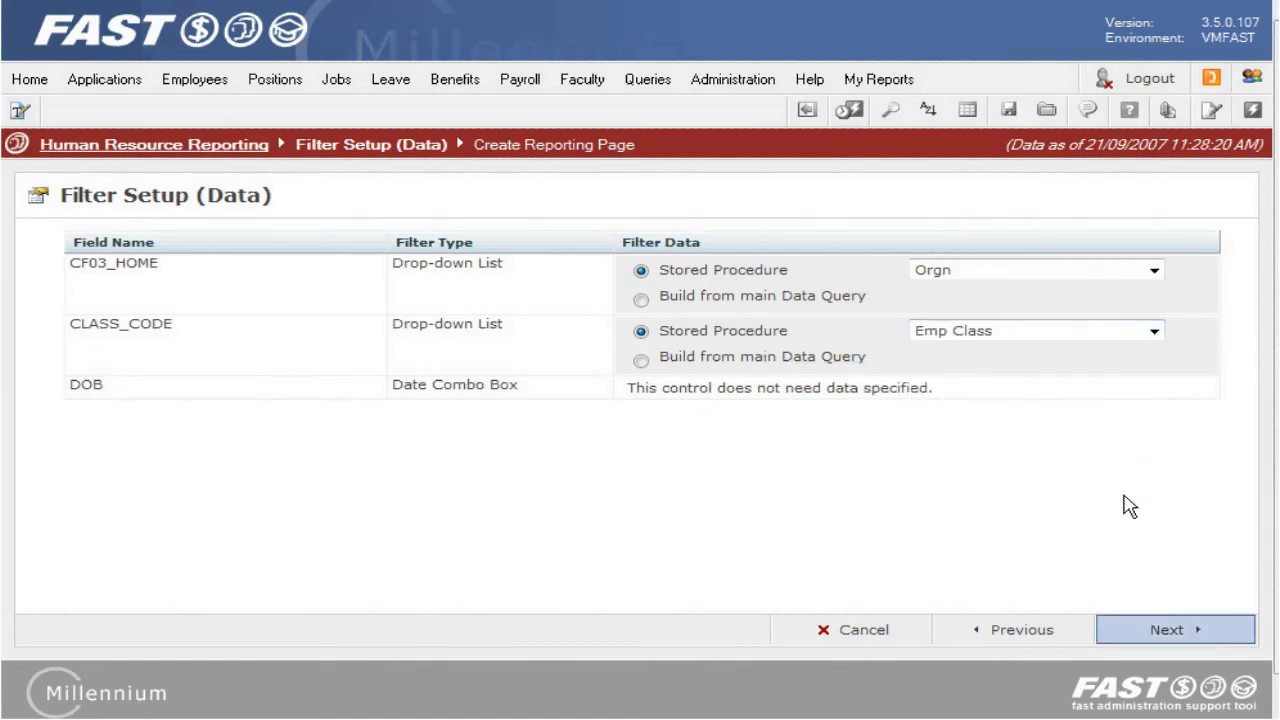
Step: Accept the default filter properties and format the ADJ_SERVICE_DATE and DOB datagrid columns as DATE and EXTERNAL_ID as NUMBER, NO DECIMALS
left_click(1133, 638)
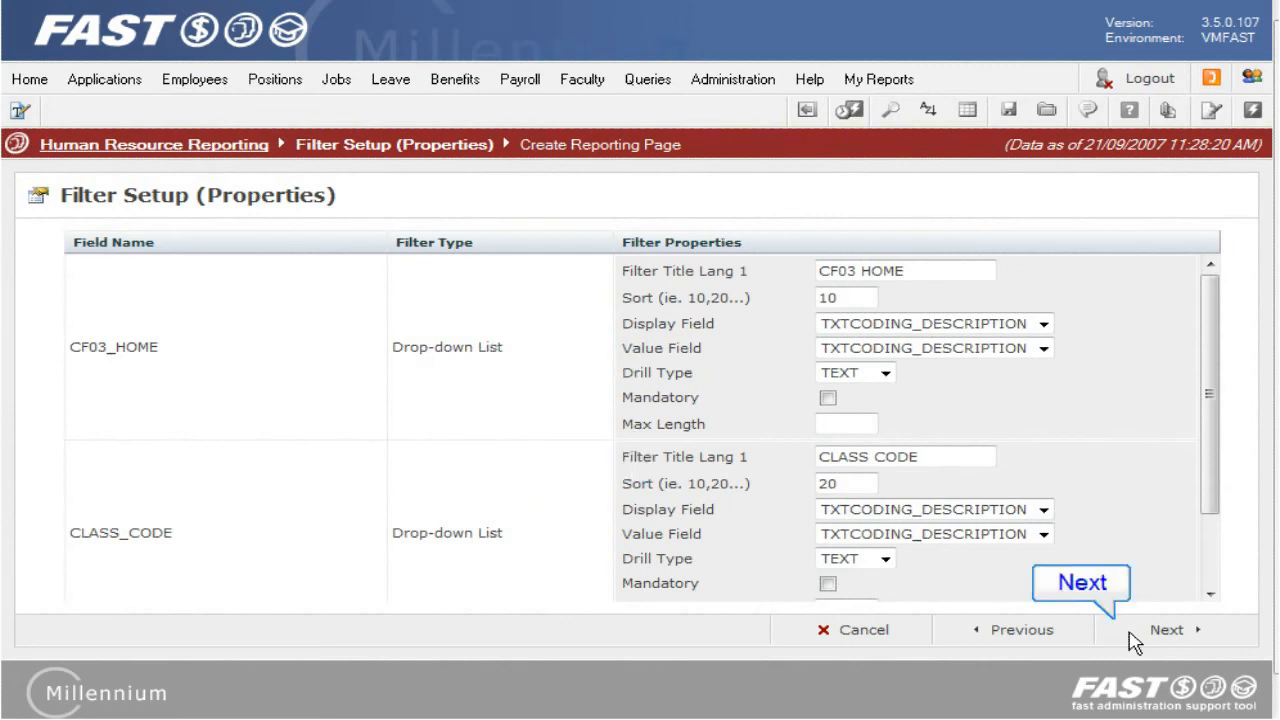
left_click(1133, 640)
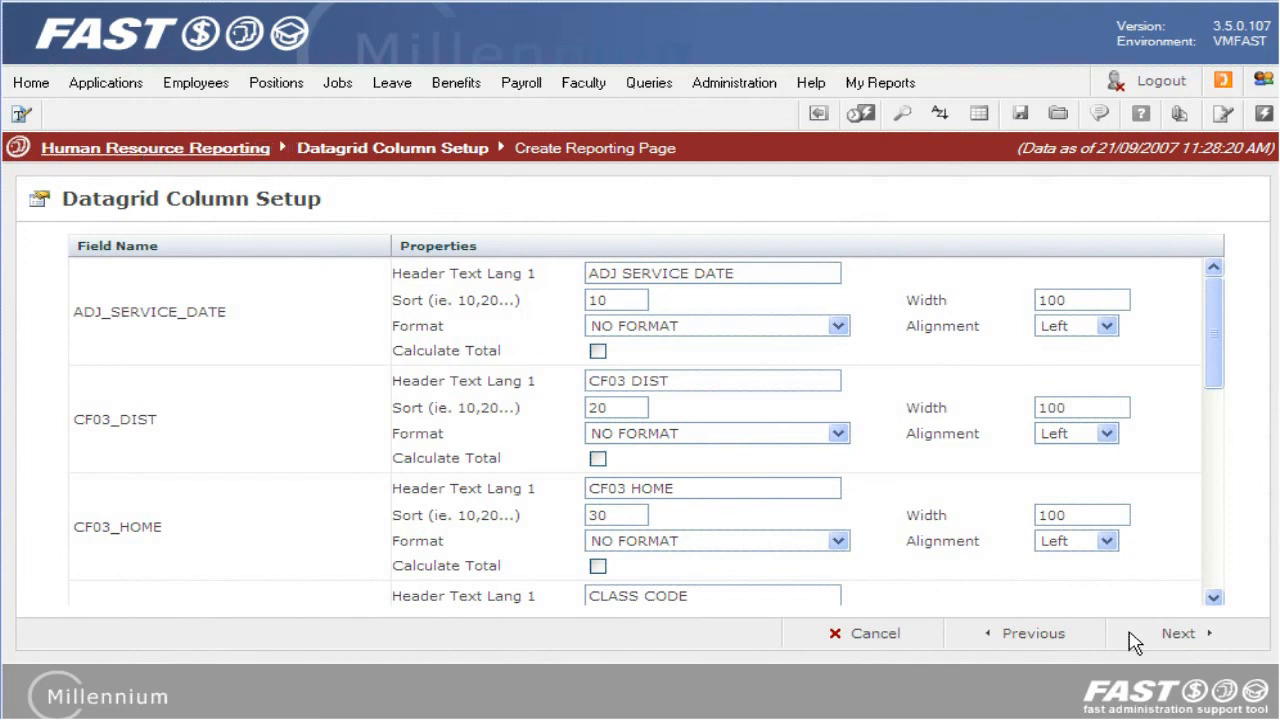
left_click(839, 328)
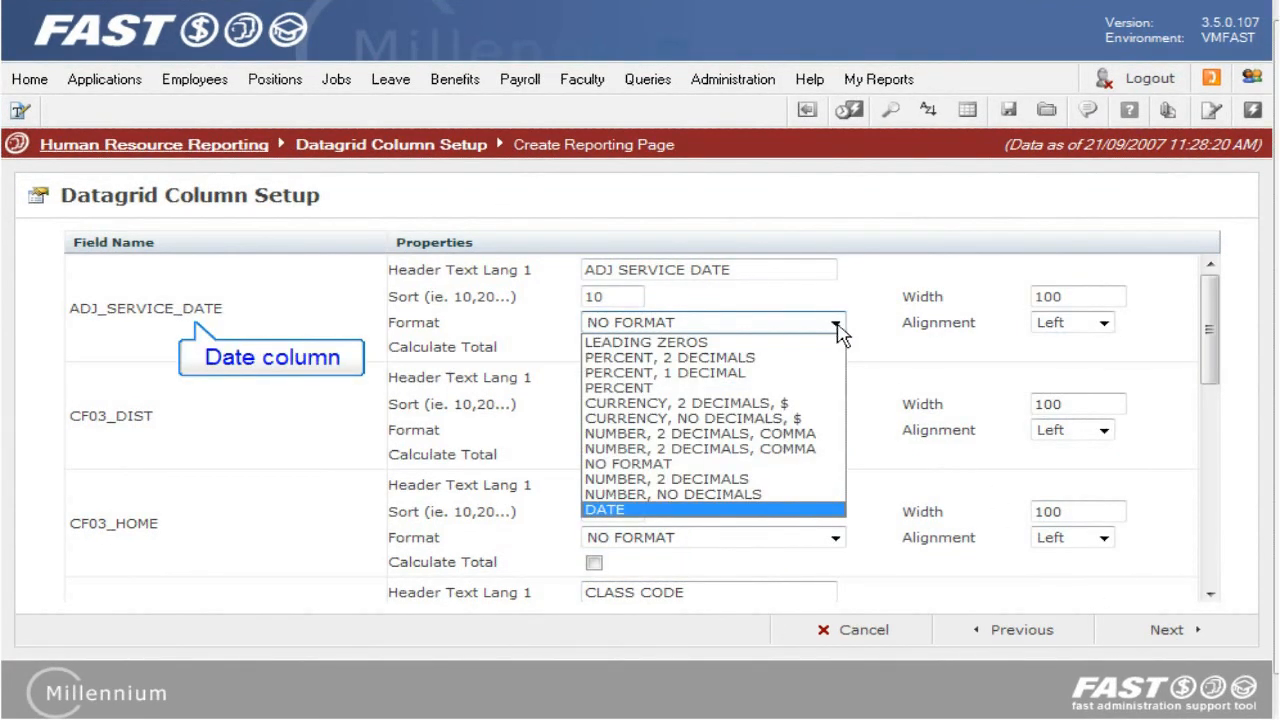
left_click(709, 509)
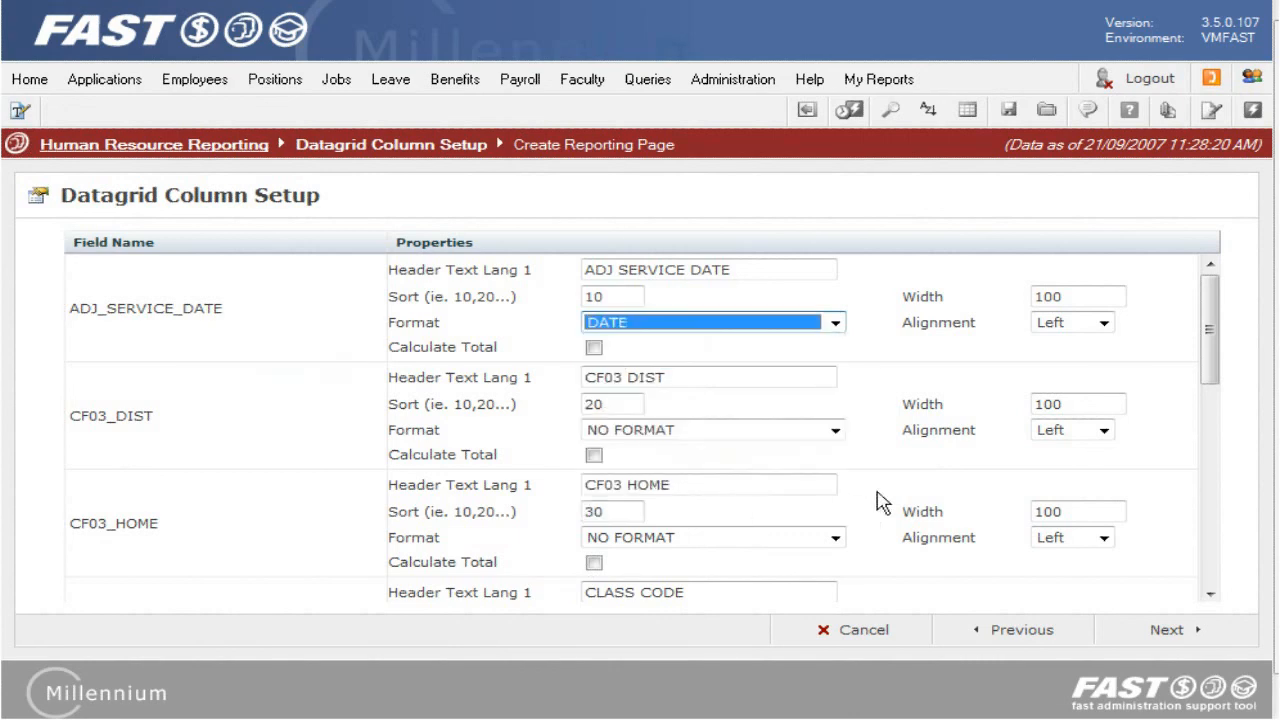
left_click(1207, 456)
left_click(838, 351)
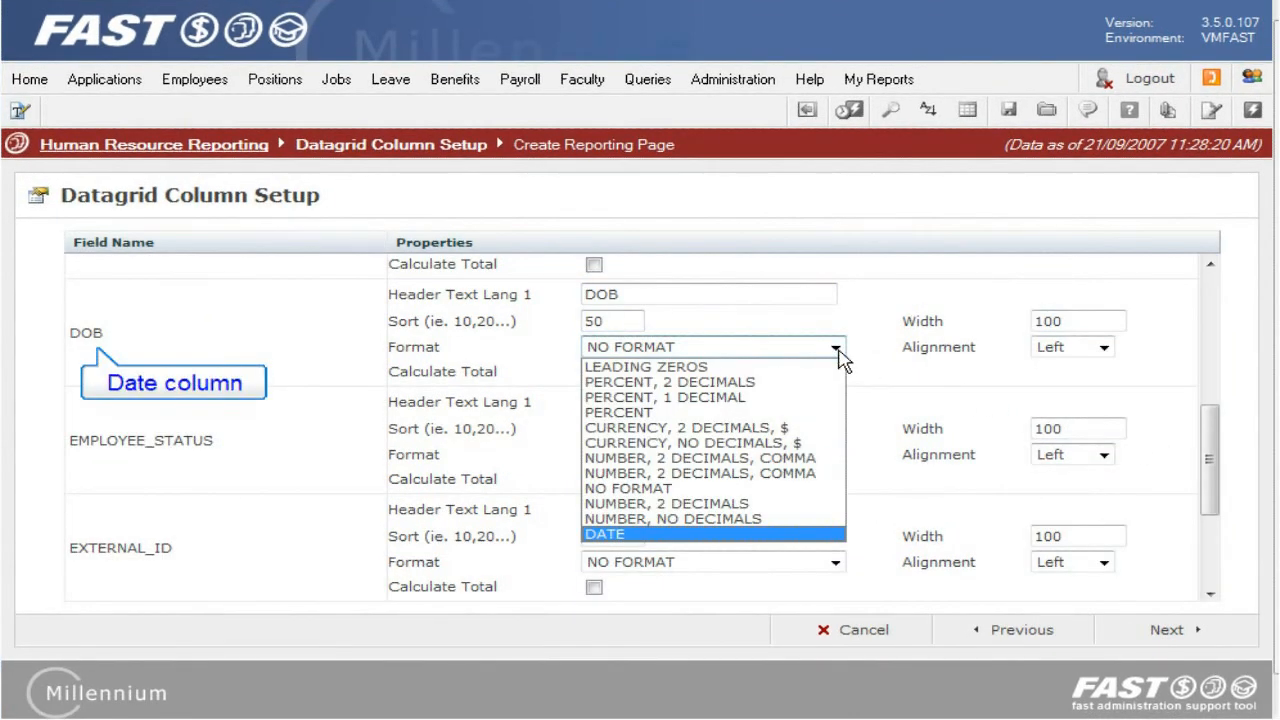
left_click(810, 533)
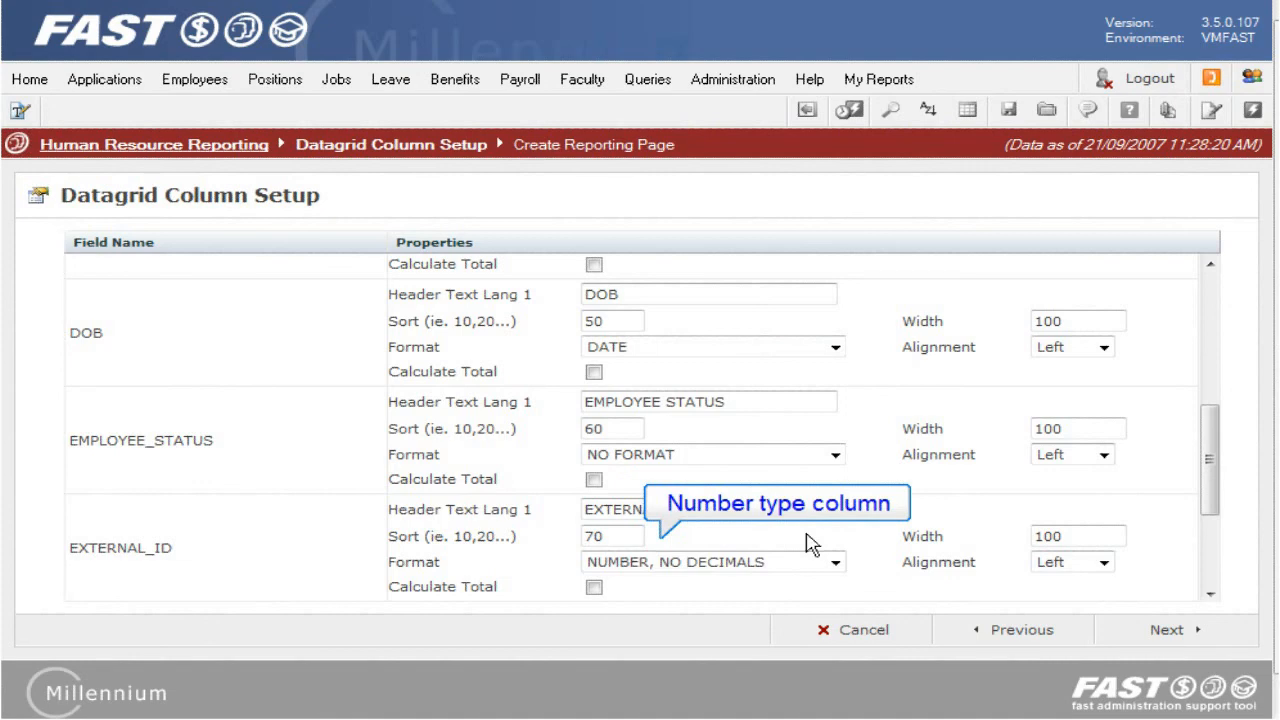
Step: Proceed to the menu location, add the page to the My Reports node as "Retiring Seniority Report", and create the page
left_click(1116, 634)
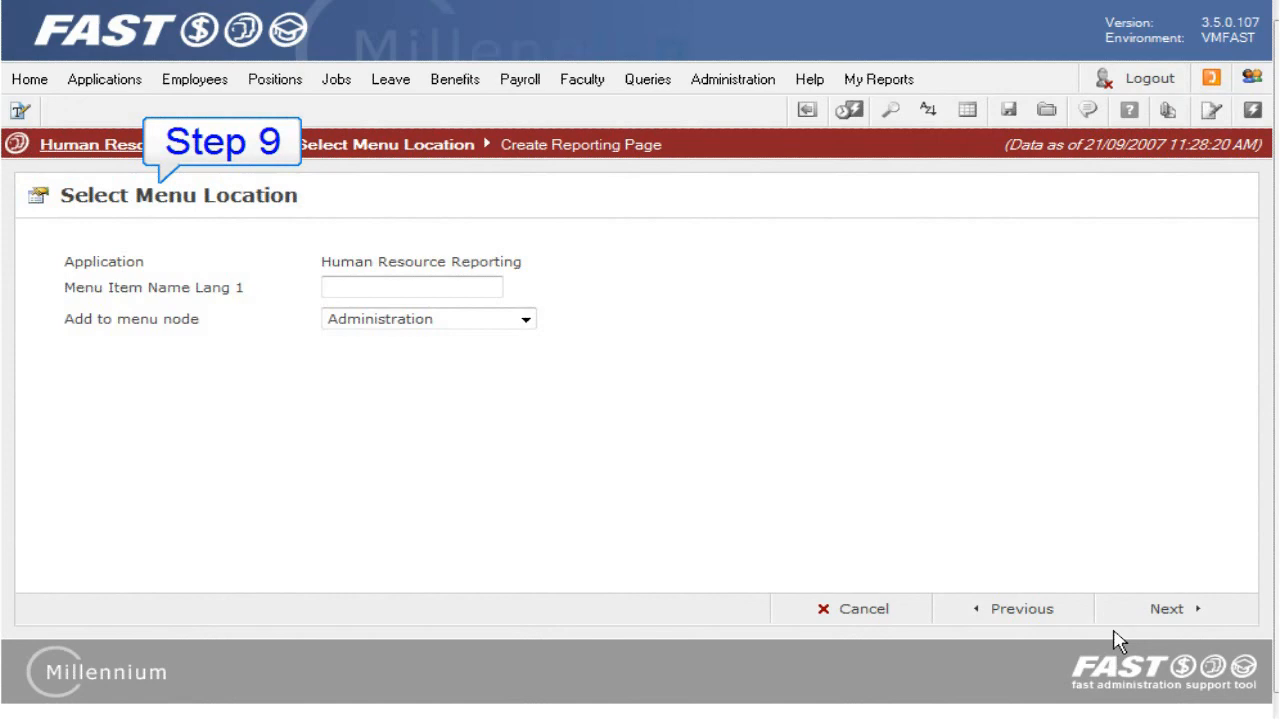
left_click(492, 290)
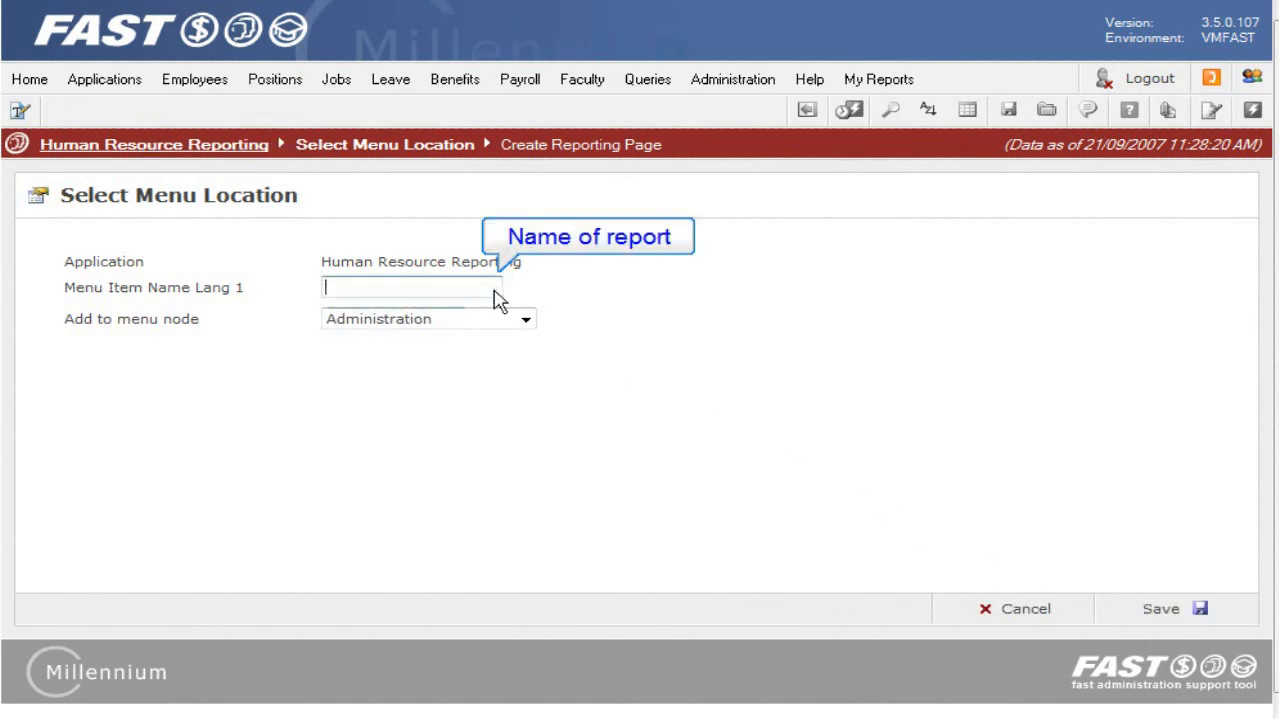
type("Retiring Seniority Report")
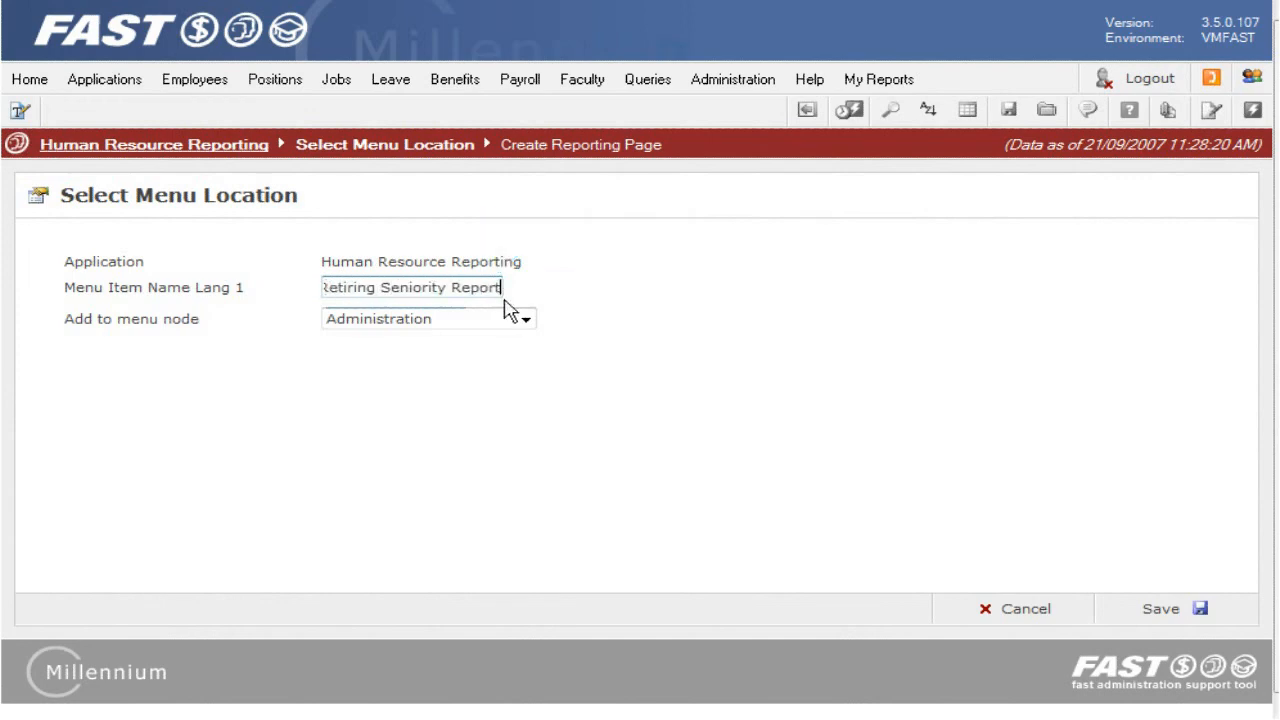
left_click(527, 321)
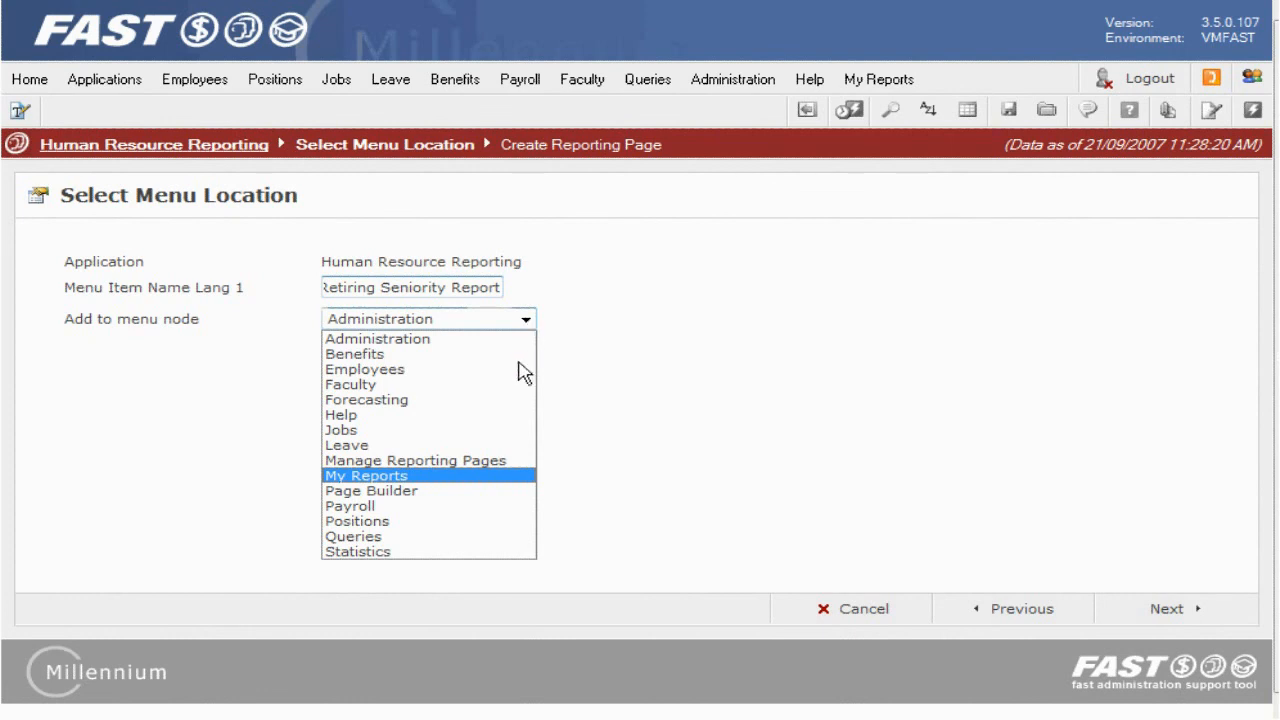
left_click(492, 476)
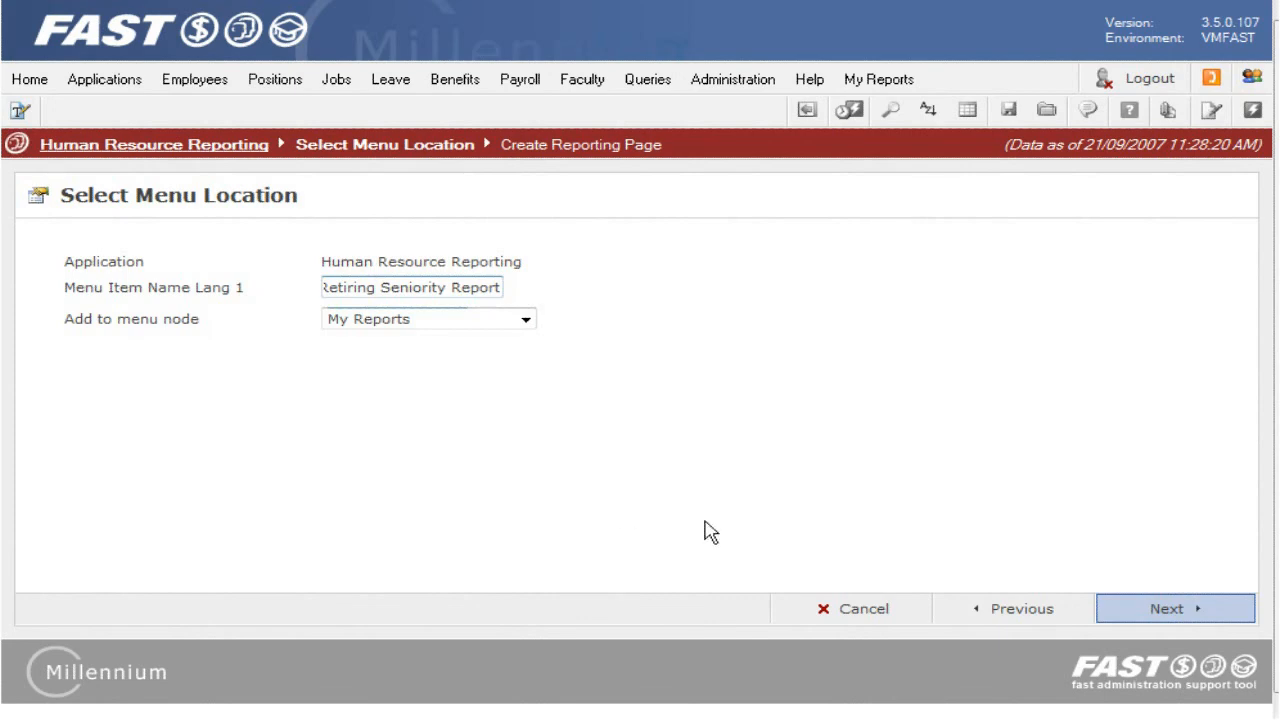
left_click(1132, 614)
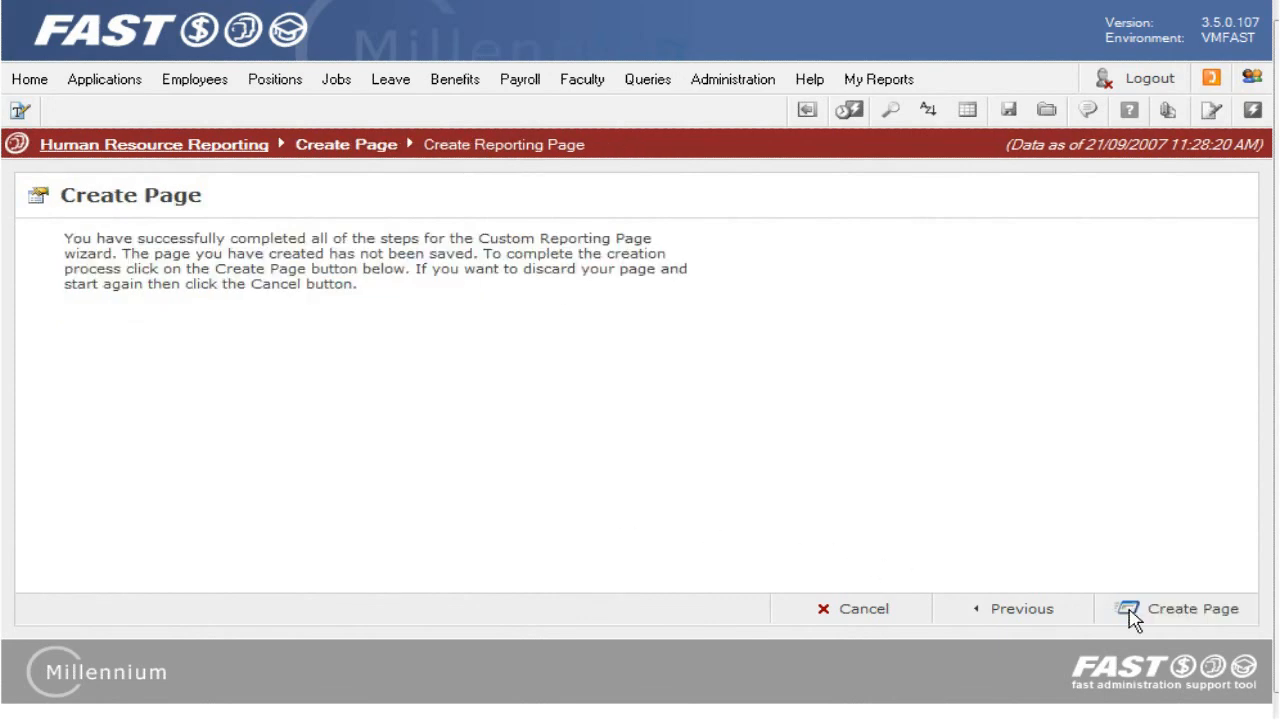
left_click(1133, 614)
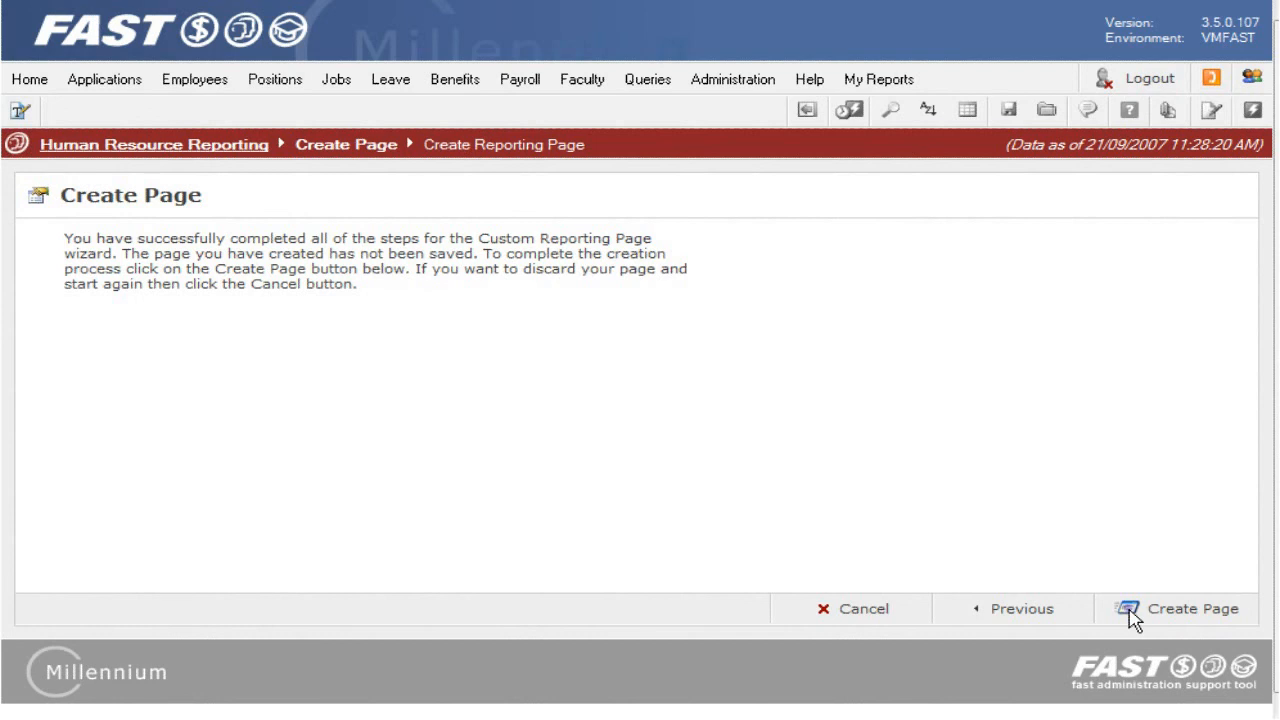